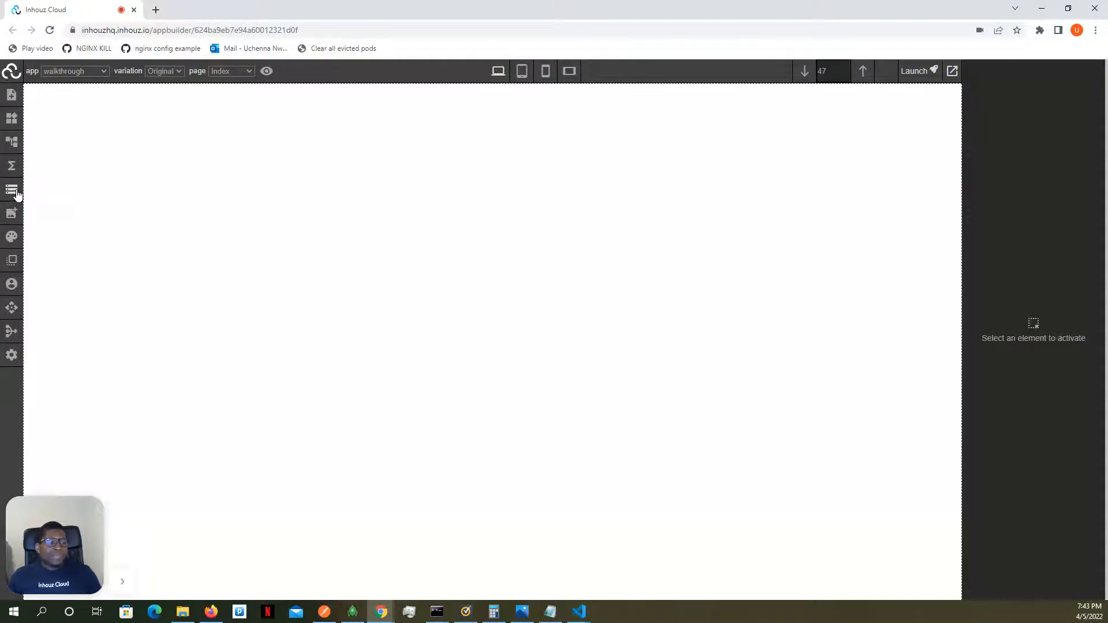
- Examine the initial app data and live app data JSON, and look over the app's lifecycle functions
left_click(13, 194)
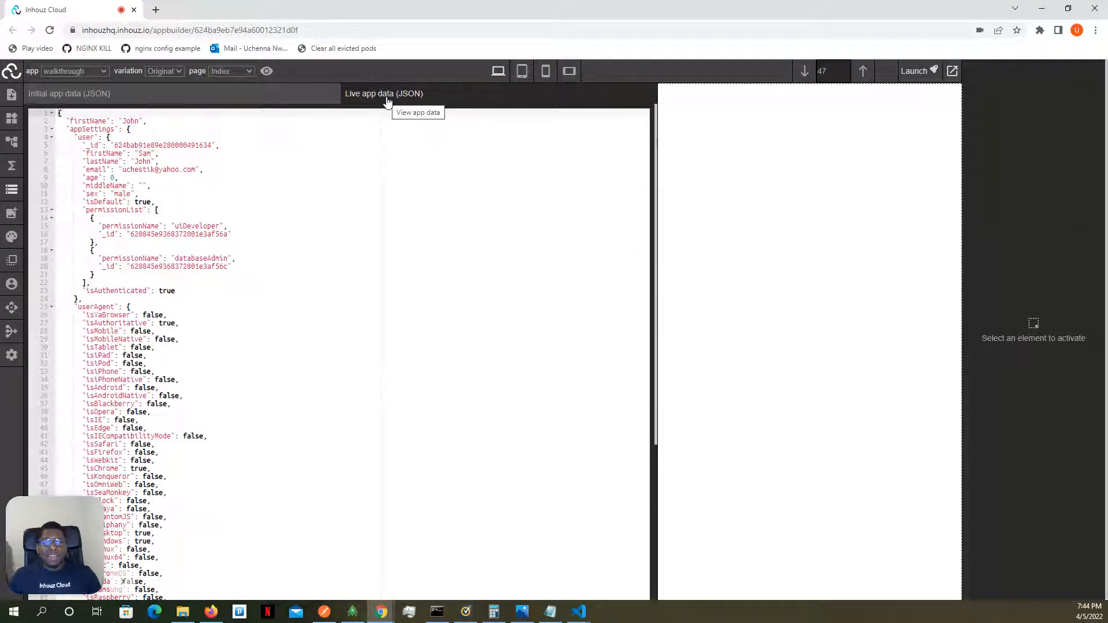
left_click(188, 97)
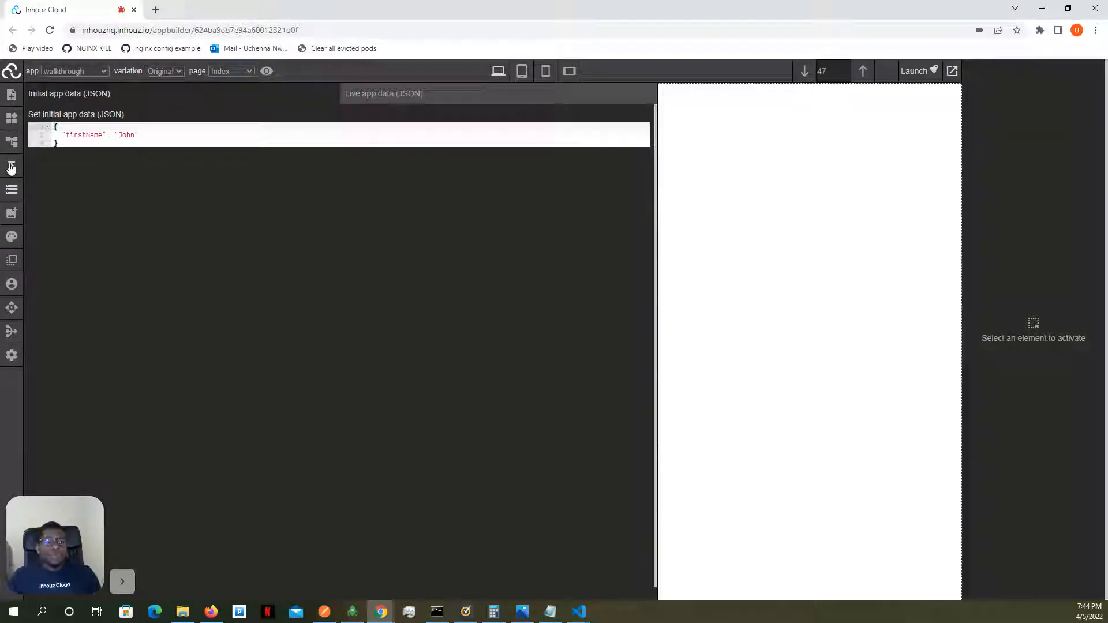
left_click(12, 166)
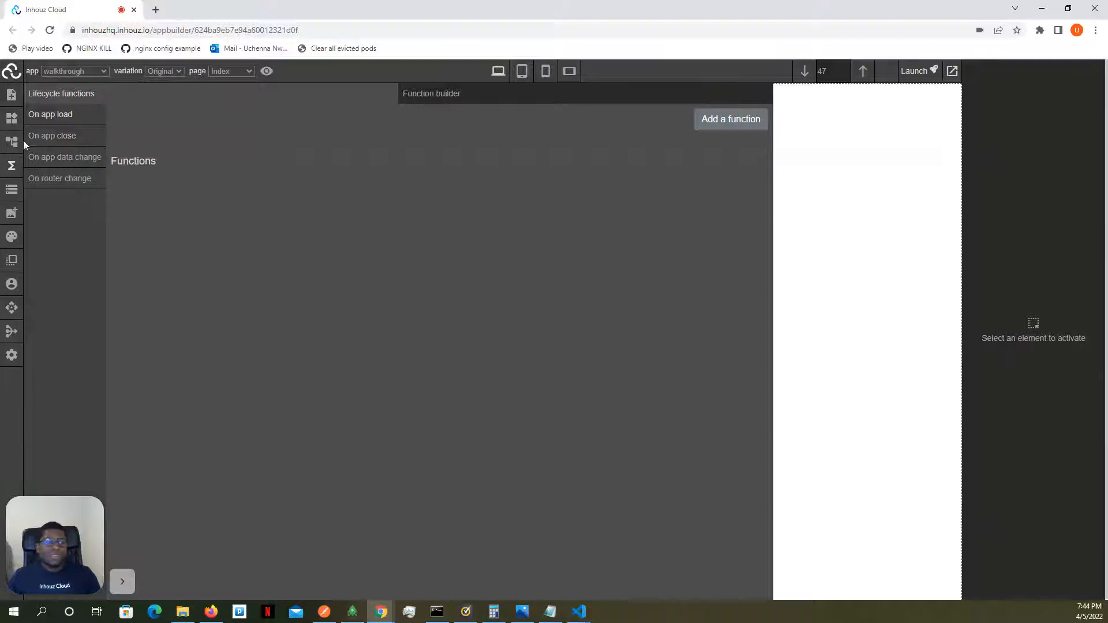
left_click(4, 194)
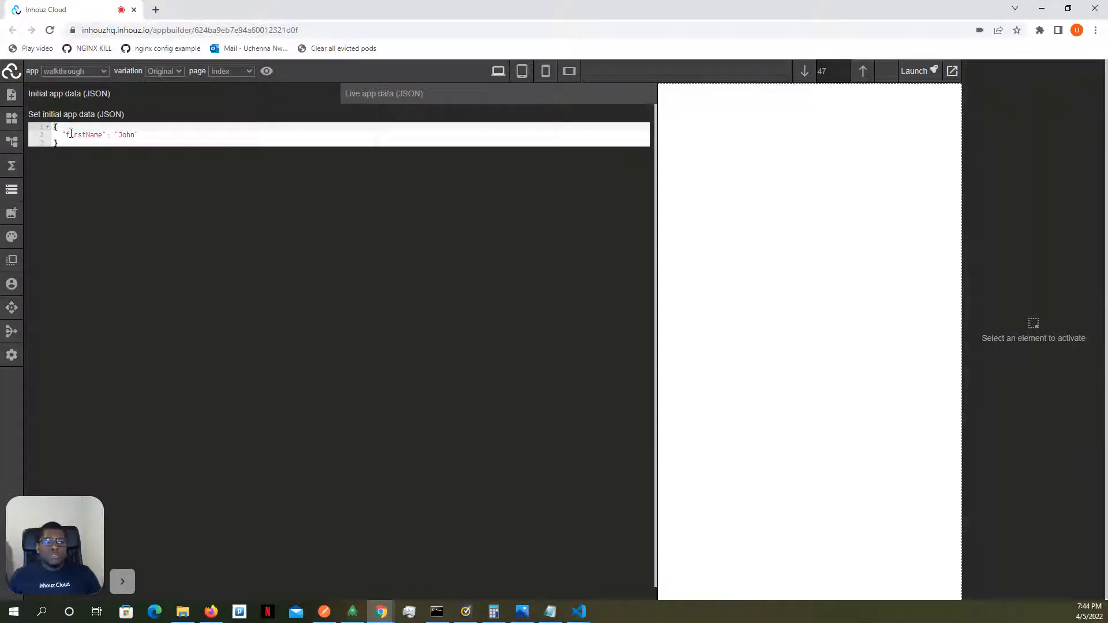
left_click(13, 195)
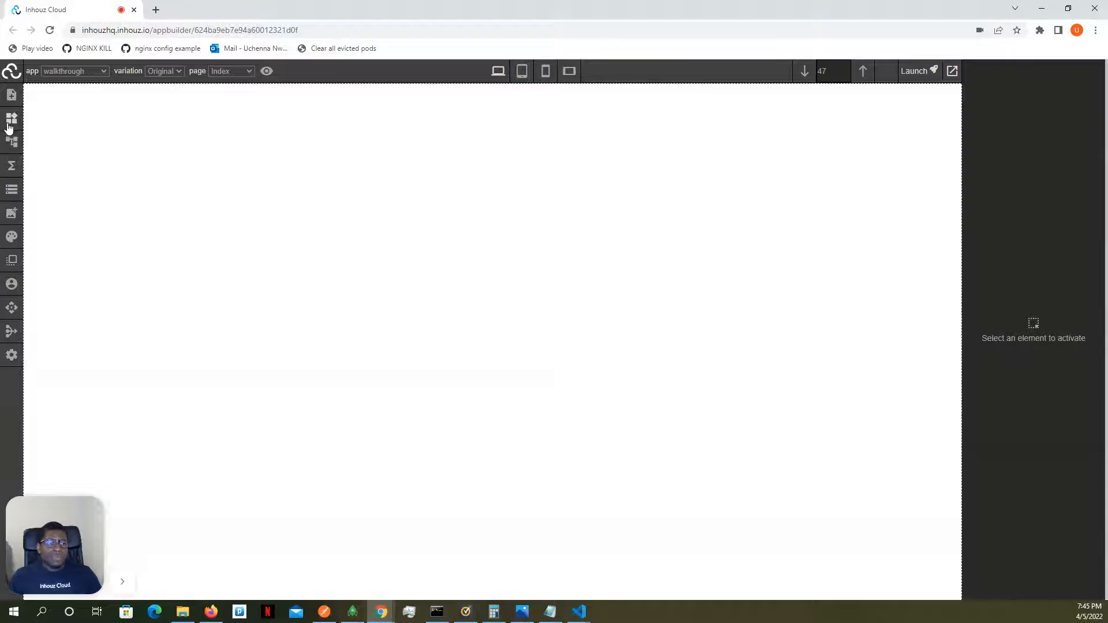
left_click(11, 190)
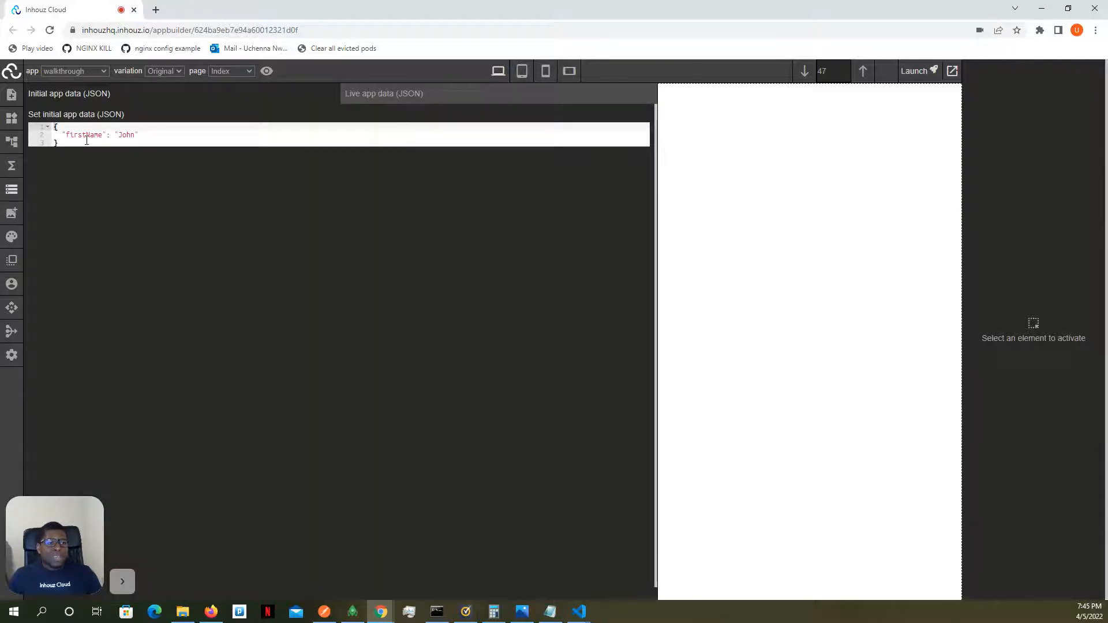
left_click(410, 97)
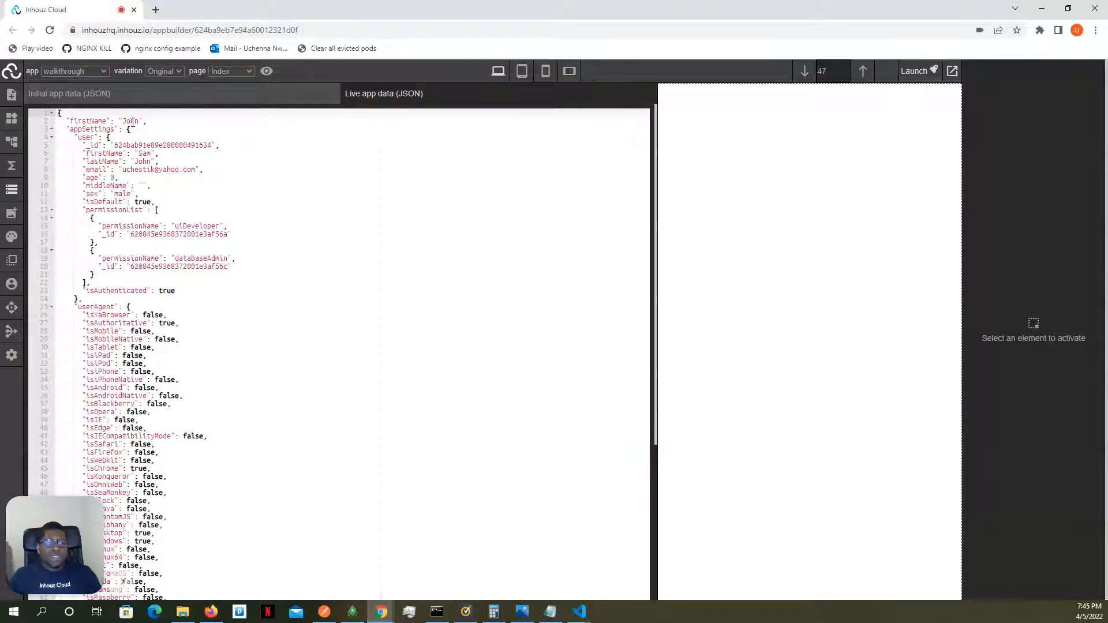
left_click(11, 191)
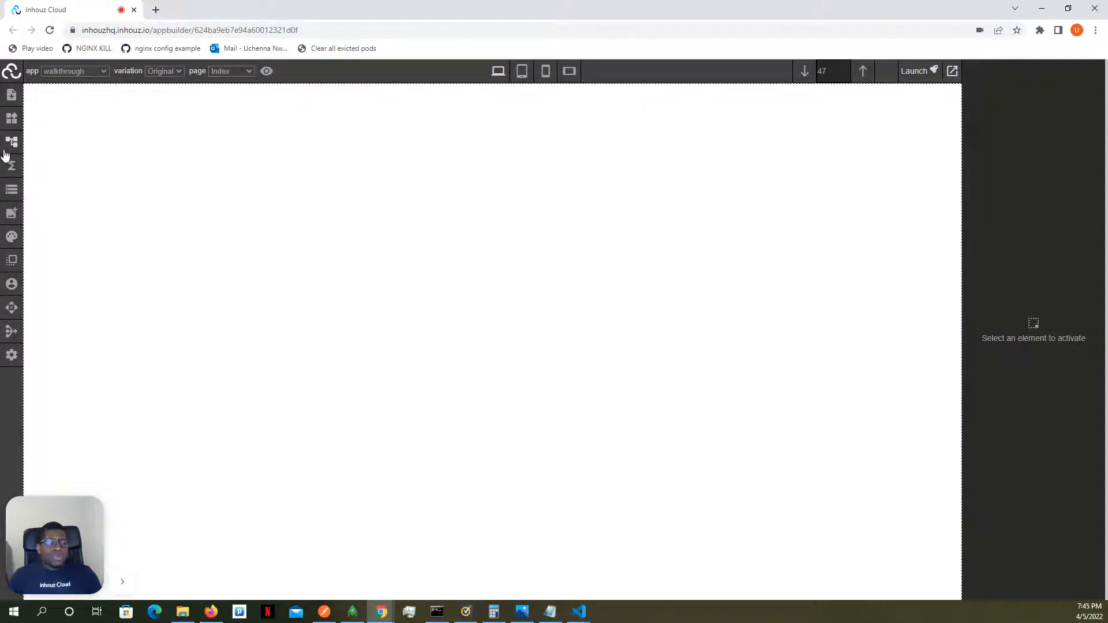
- Add a heading element to the empty page and enable its useDynamicText attribute
left_click(11, 118)
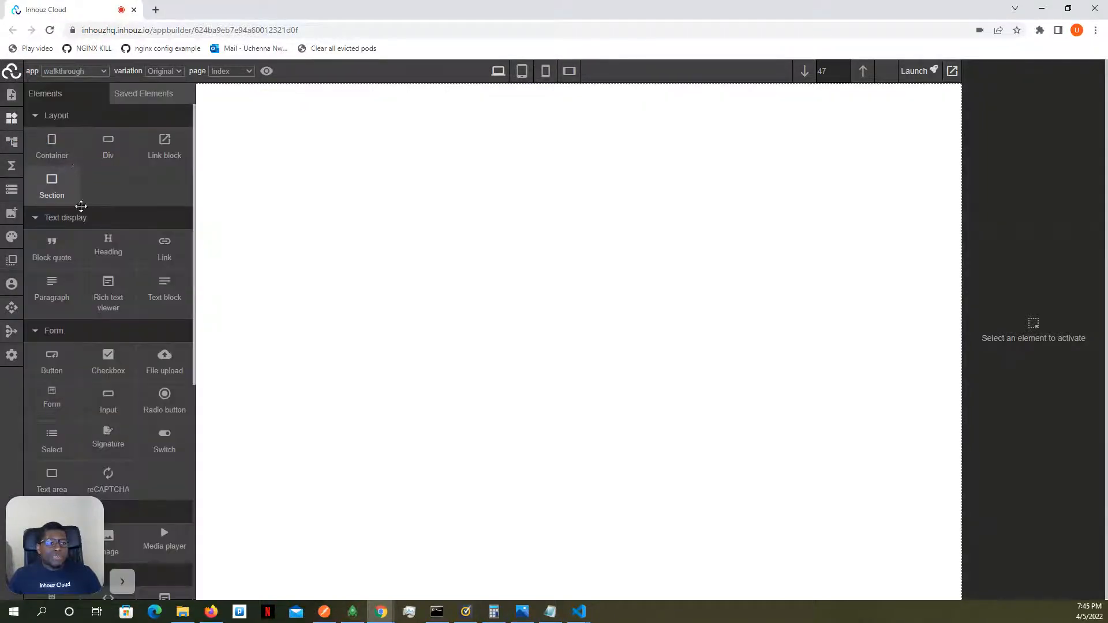
left_click_drag(108, 247, 173, 240)
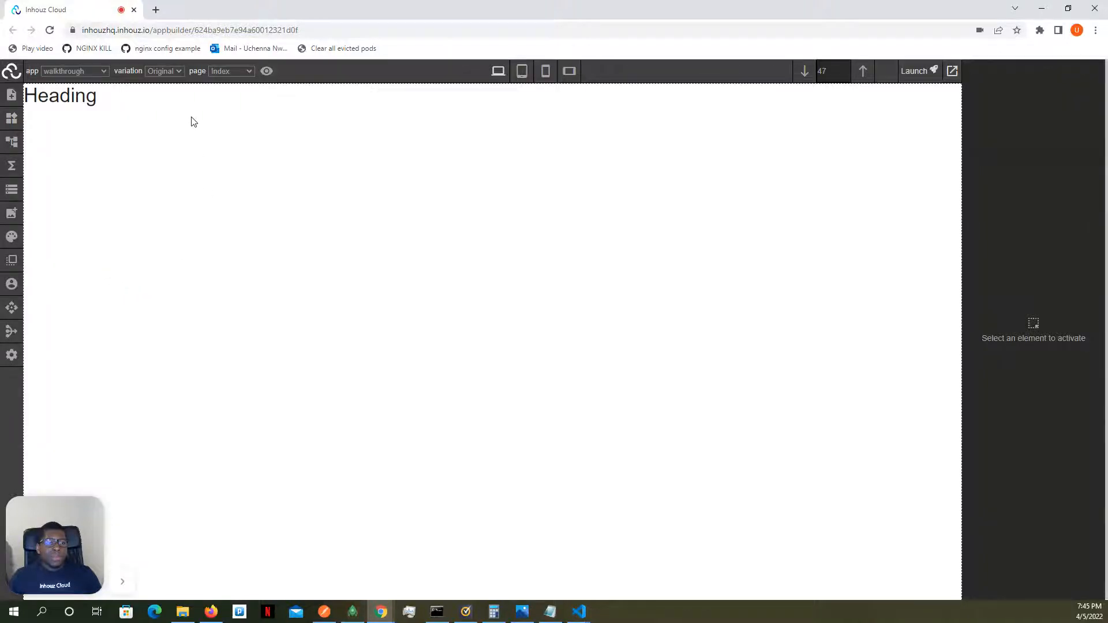
left_click(192, 102)
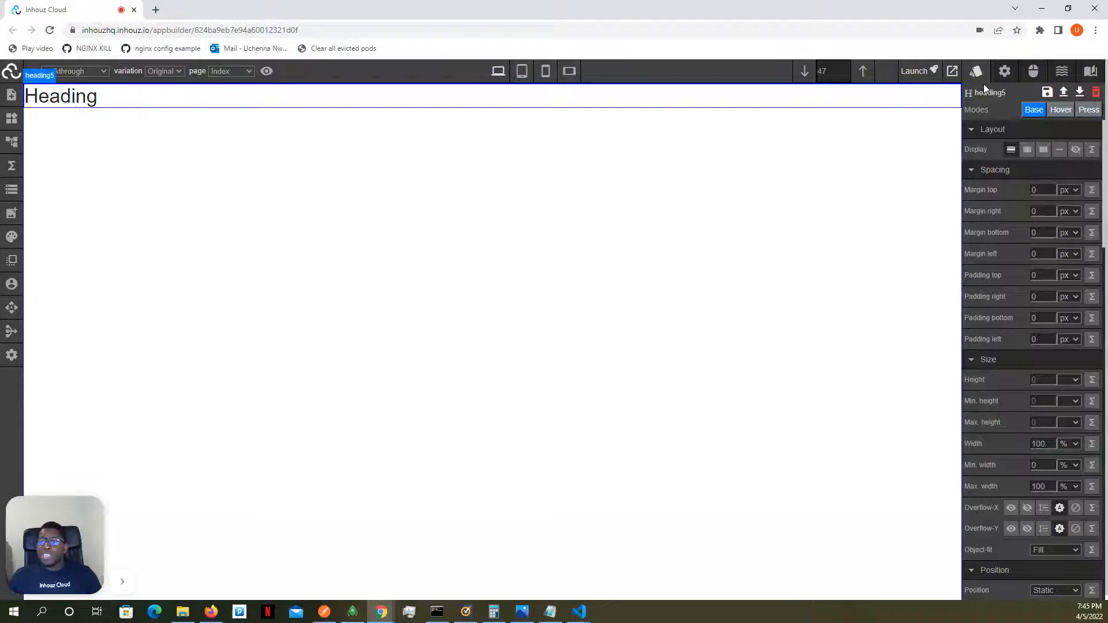
left_click(1004, 70)
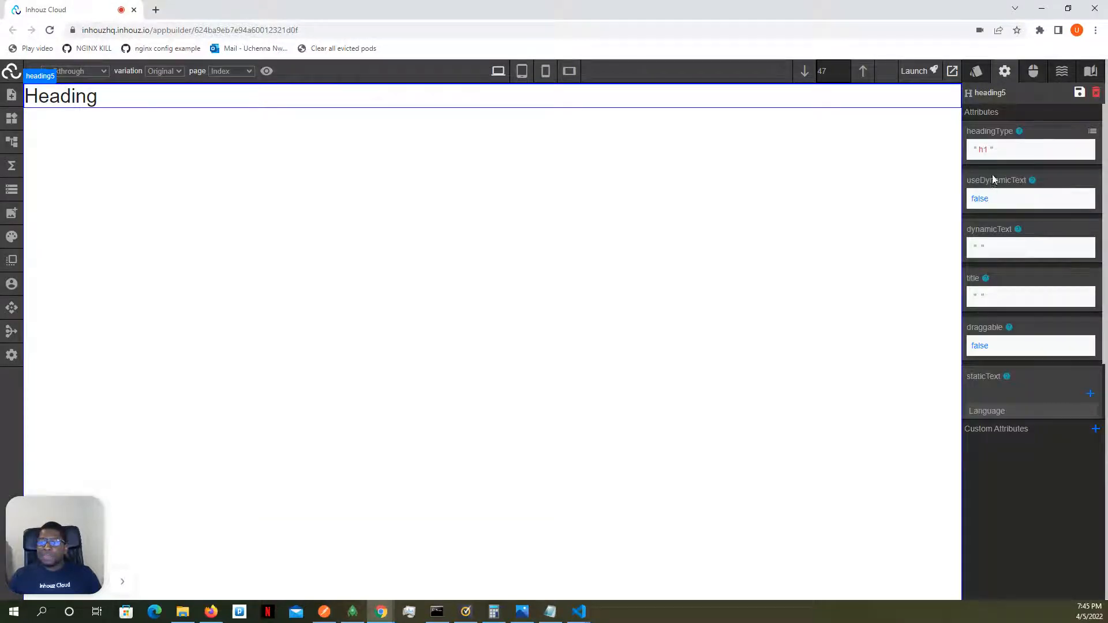
left_click(980, 206)
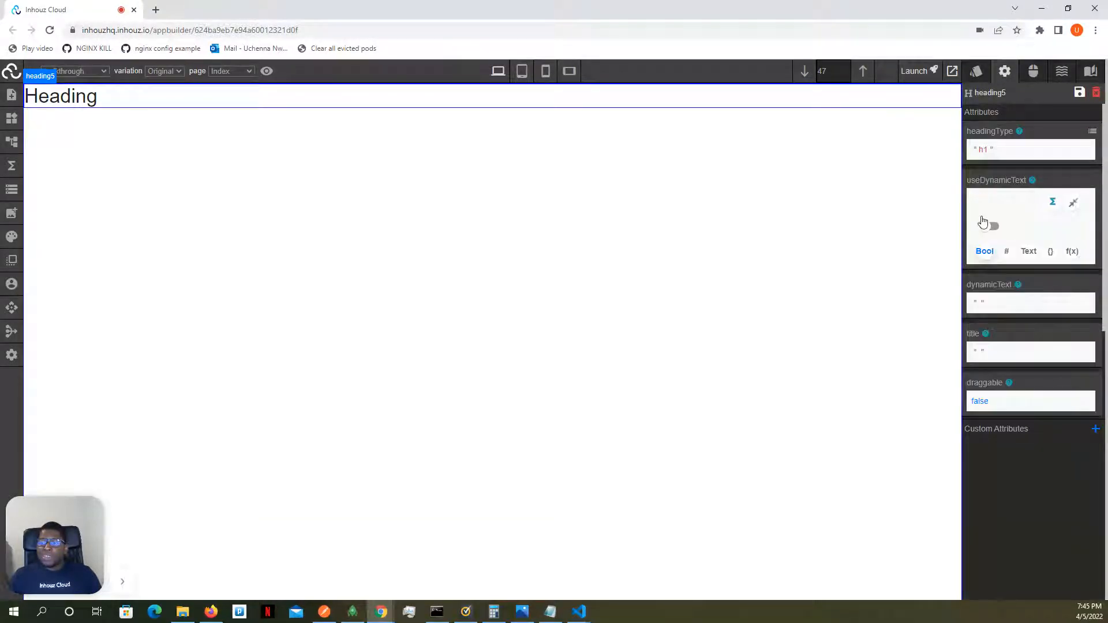
left_click(989, 226)
- Bind the heading's dynamicText to the App_Data parameter with the key firstName
left_click(982, 305)
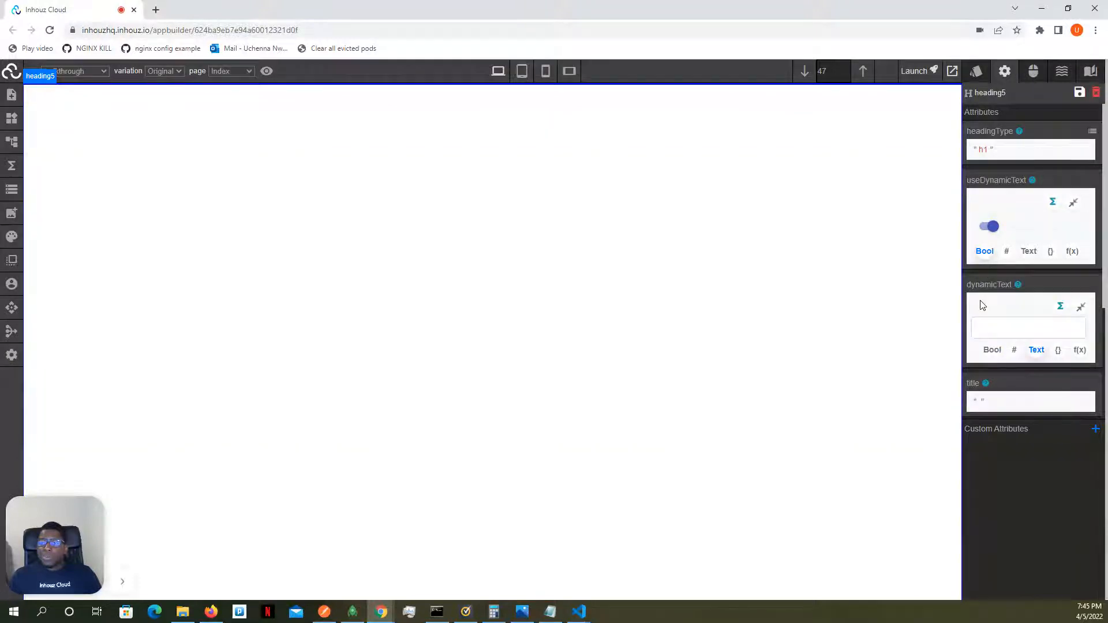
left_click(996, 333)
type("app")
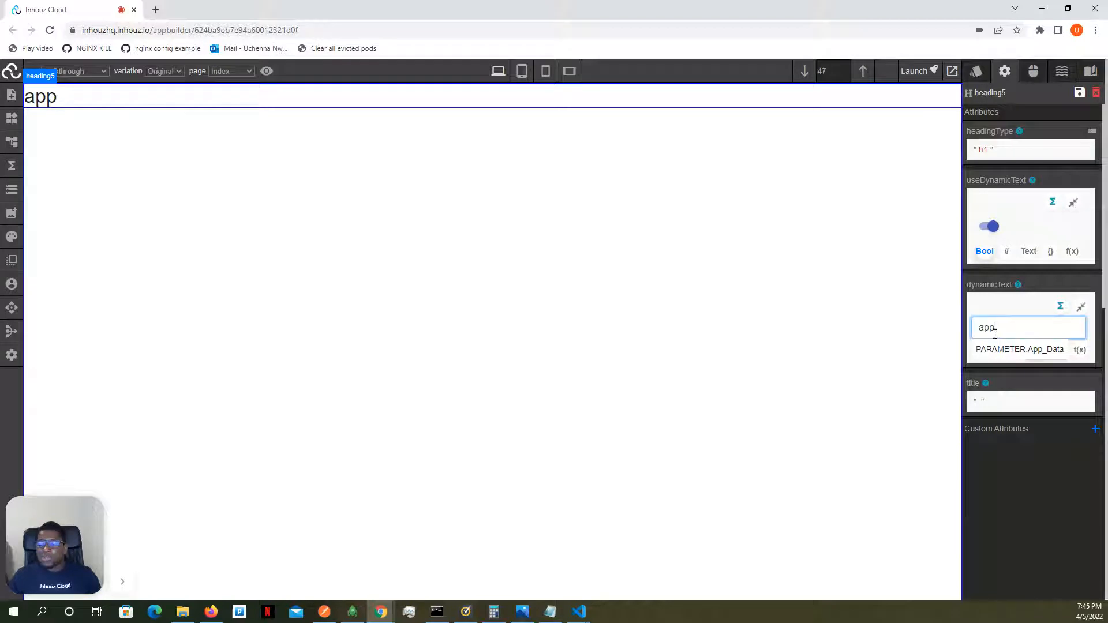
left_click(1018, 349)
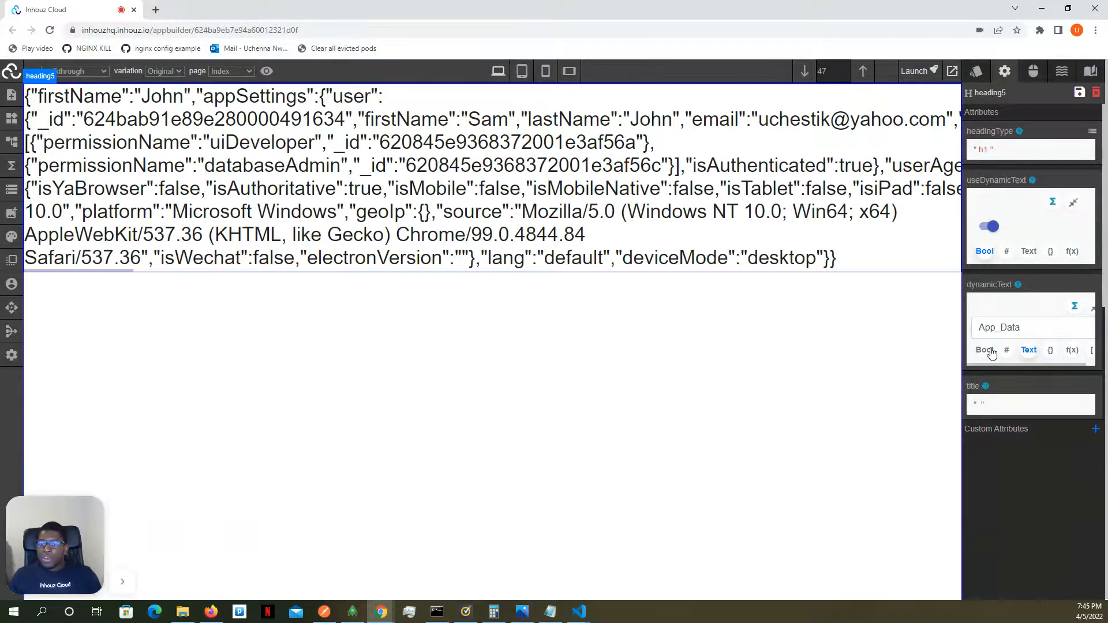
left_click(1091, 351)
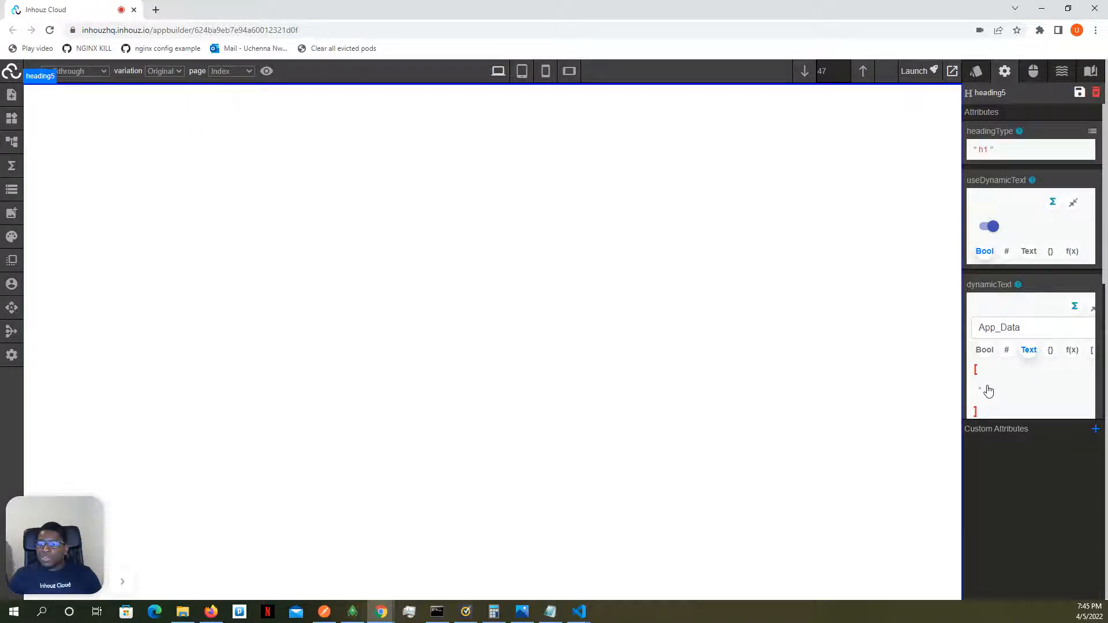
scroll(996, 400, "down", 2)
left_click(1008, 294)
type("firstName")
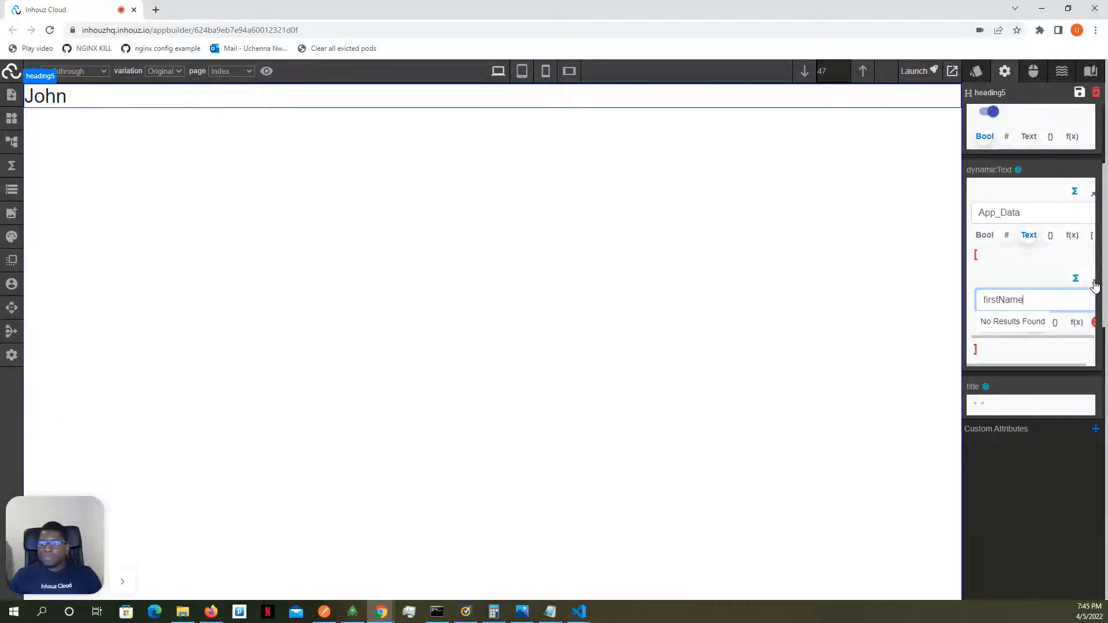
left_click(1094, 285)
left_click(1093, 195)
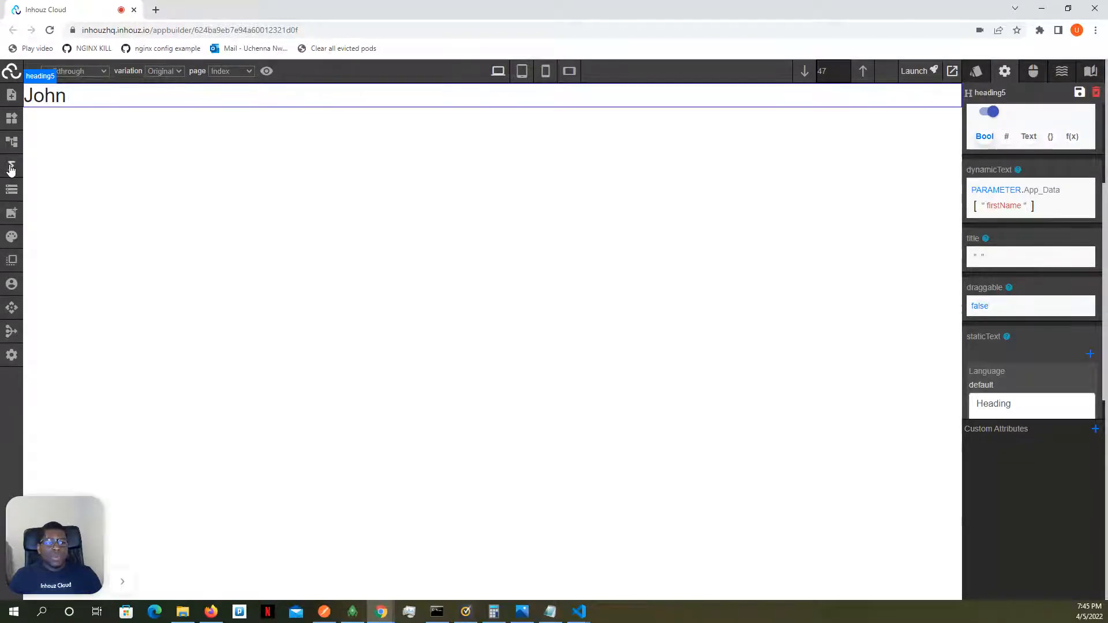
- Append "son" to the top-level firstName value in the live app data and return to the page canvas
left_click(12, 190)
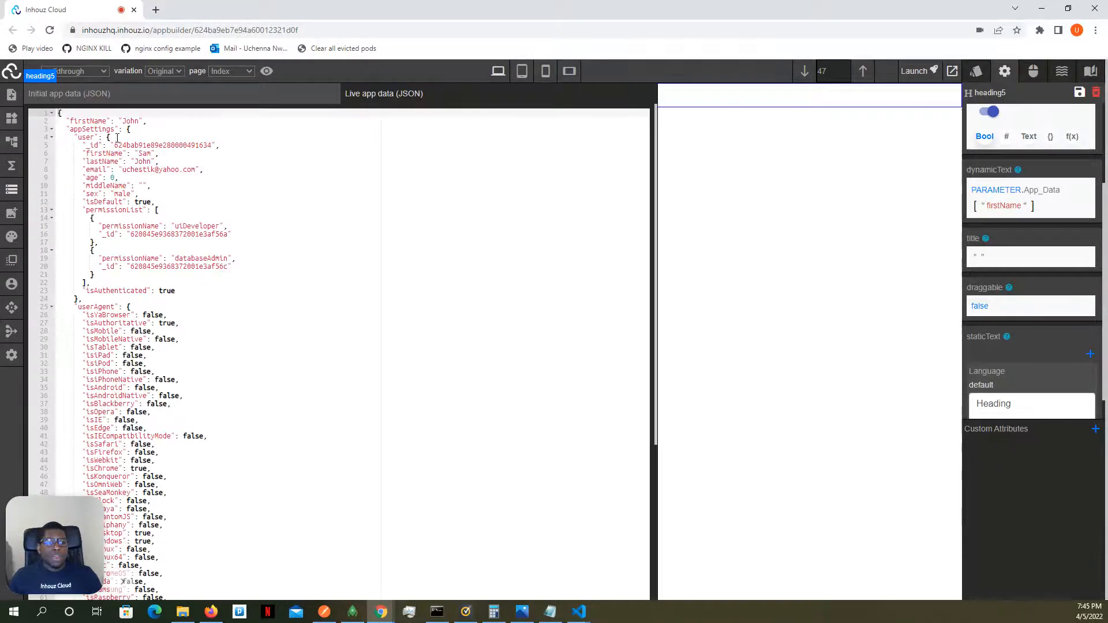
left_click(136, 121)
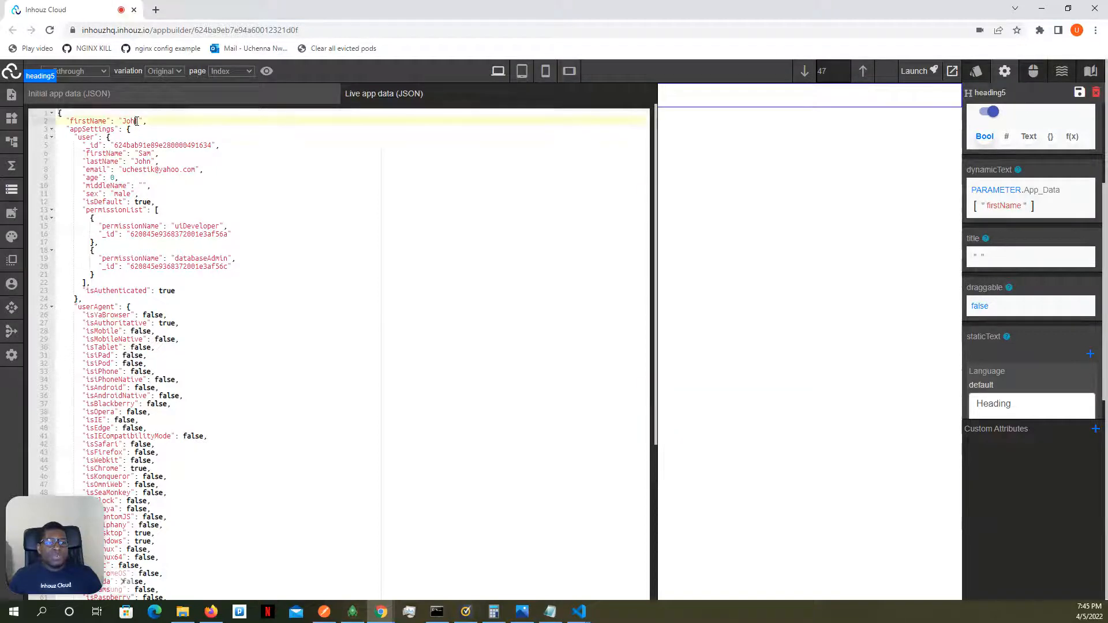
key("Right")
type("son")
left_click(13, 193)
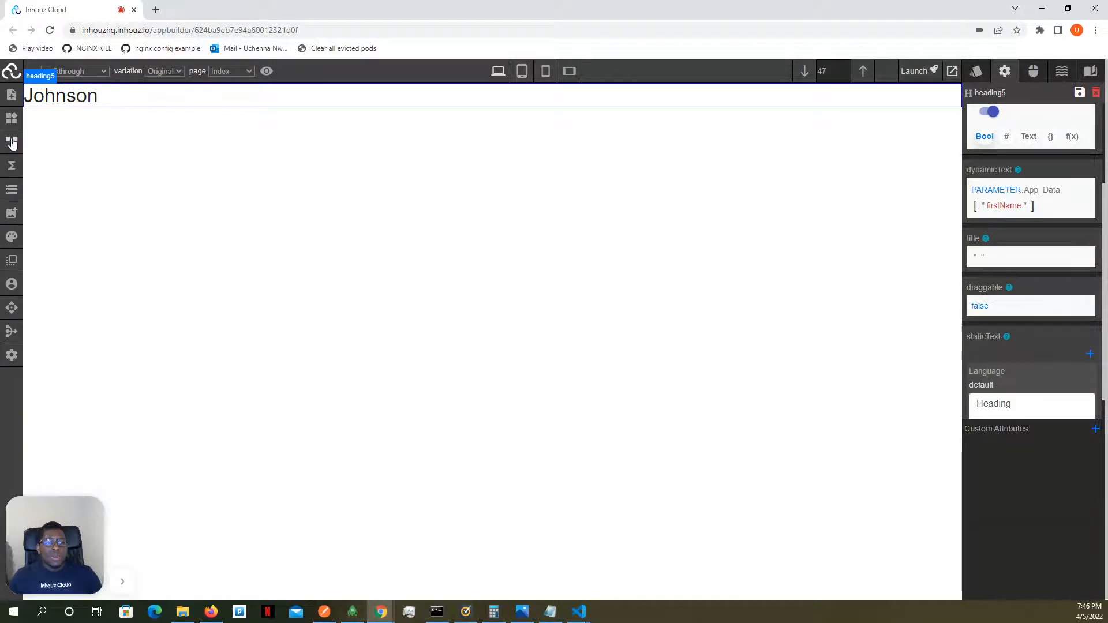
left_click(6, 195)
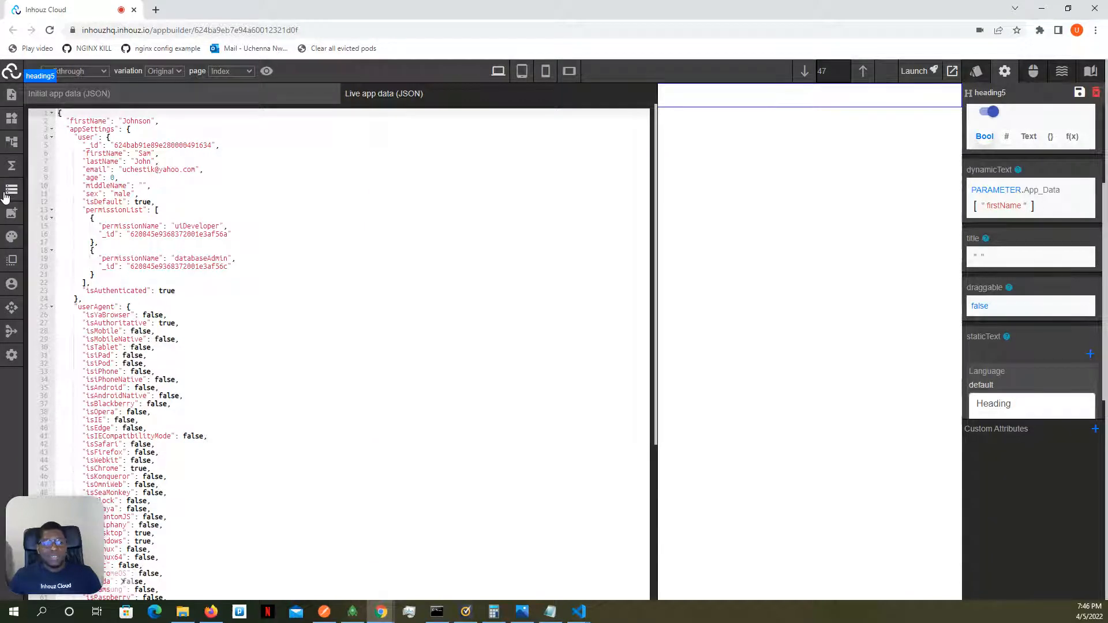
left_click(5, 194)
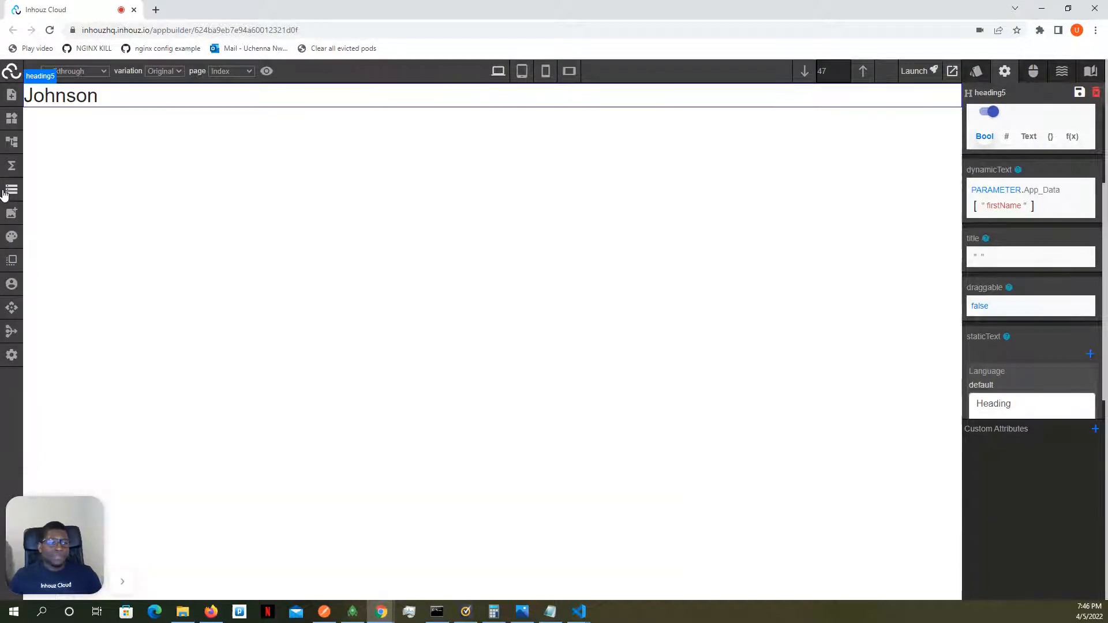
- Add an input element below the heading and select it
left_click(12, 119)
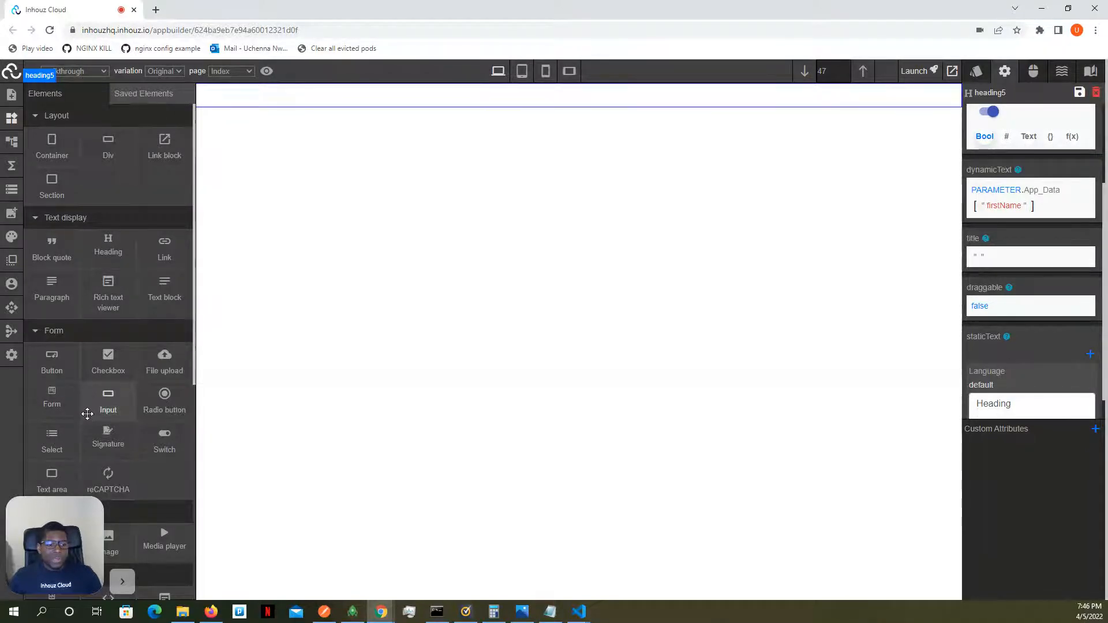
left_click_drag(87, 414, 260, 173)
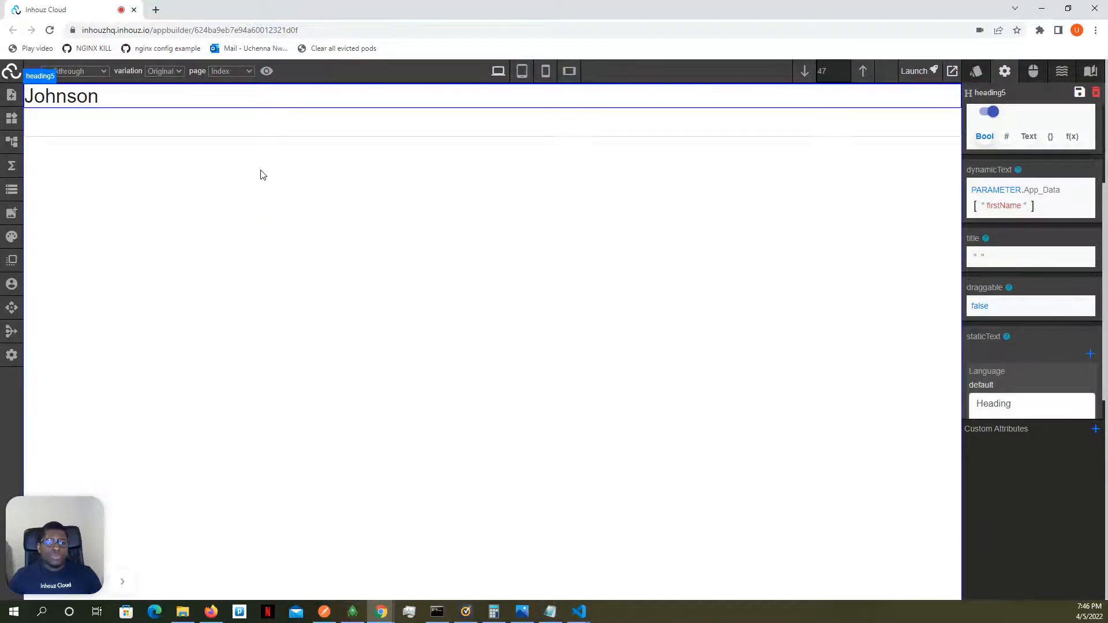
left_click(261, 120)
- Set the input element's top margin to 10 px and its width to 40%
left_click(978, 73)
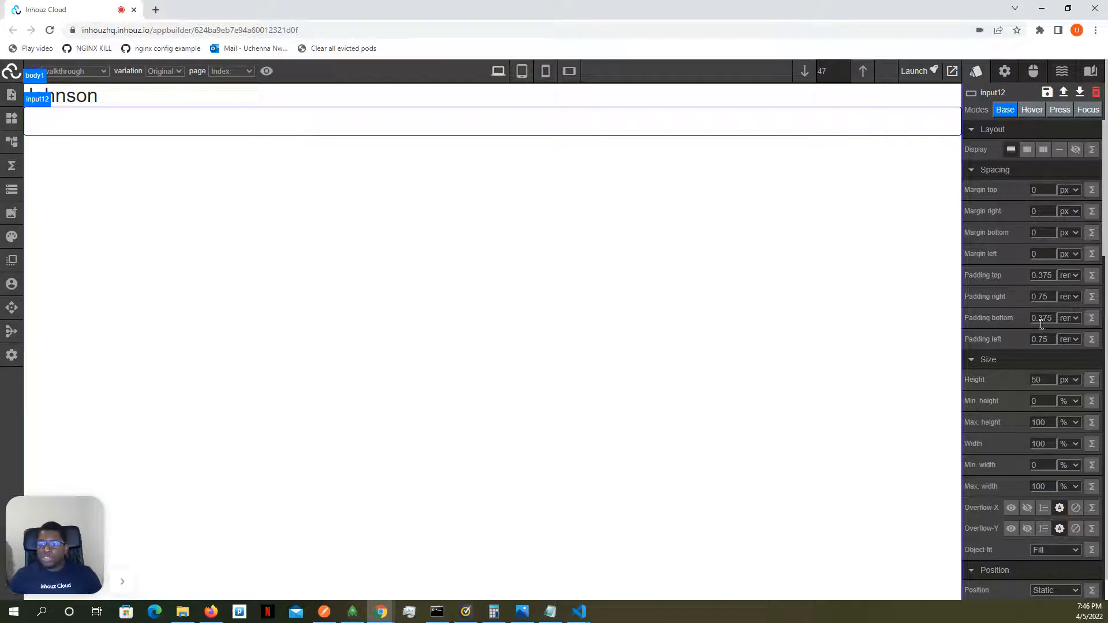
left_click(1034, 192)
type("10")
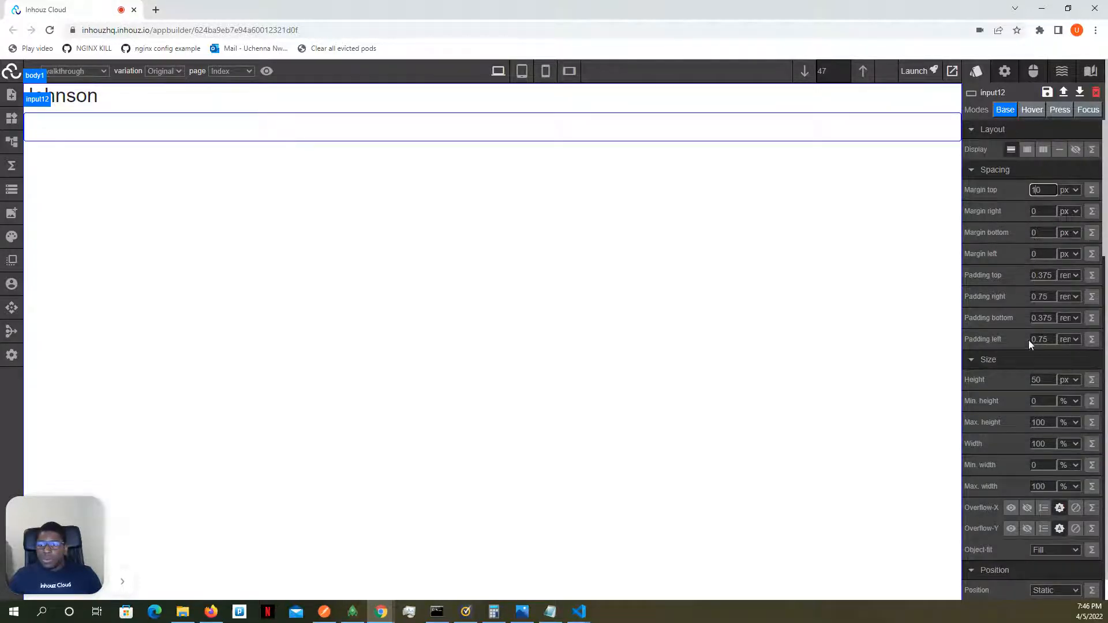
left_click(1051, 445)
key("BackSpace")
key("BackSpace")
key("BackSpace")
type("40")
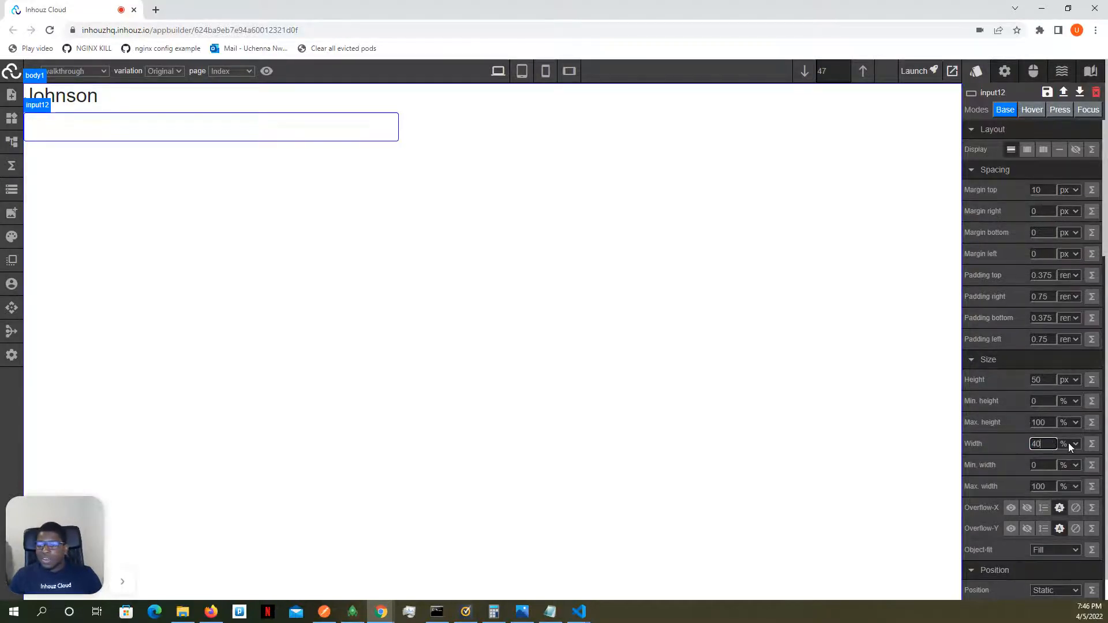
- Center the input element by setting its right and left margins to auto with no unit
left_click(1043, 211)
key("BackSpace")
type("a")
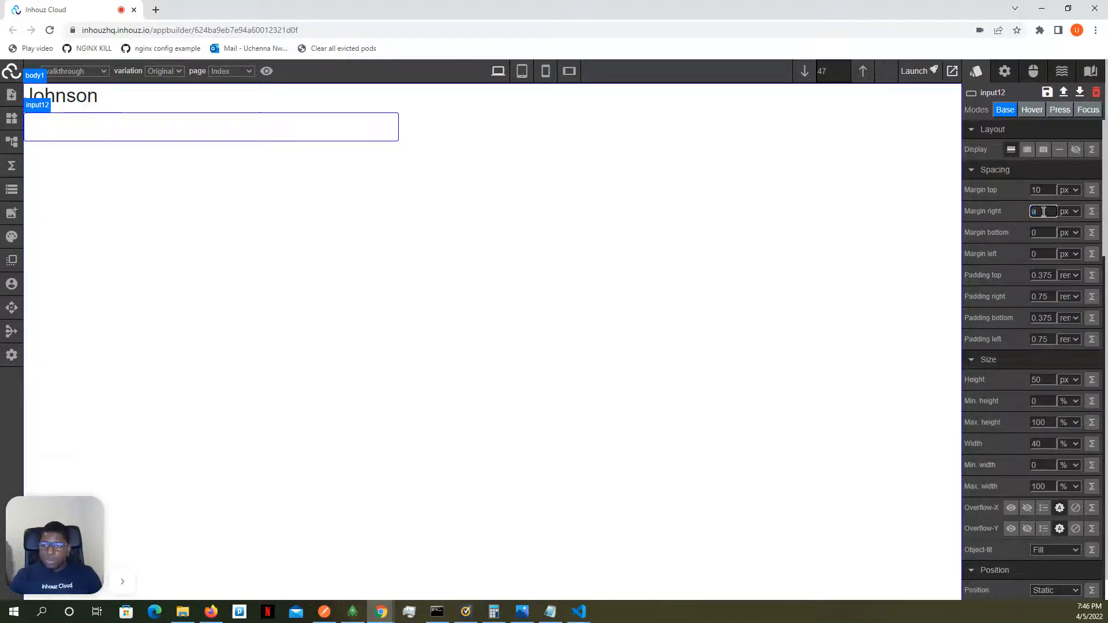
type("uto")
left_click(1069, 211)
left_click(1068, 225)
left_click(1042, 255)
type("auto")
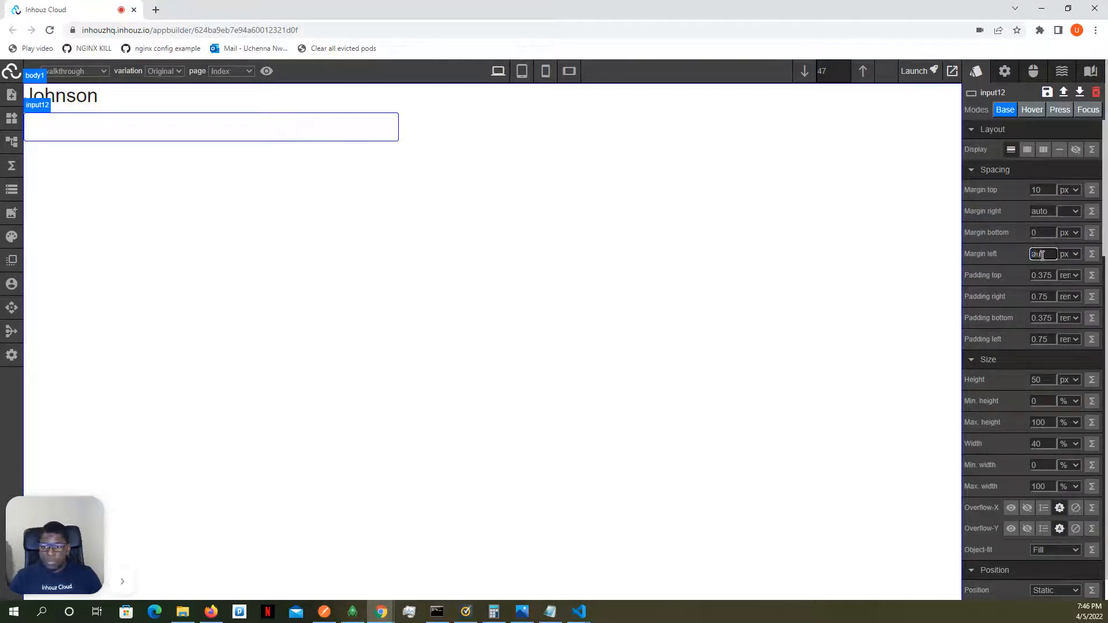
left_click(1074, 255)
left_click(1069, 268)
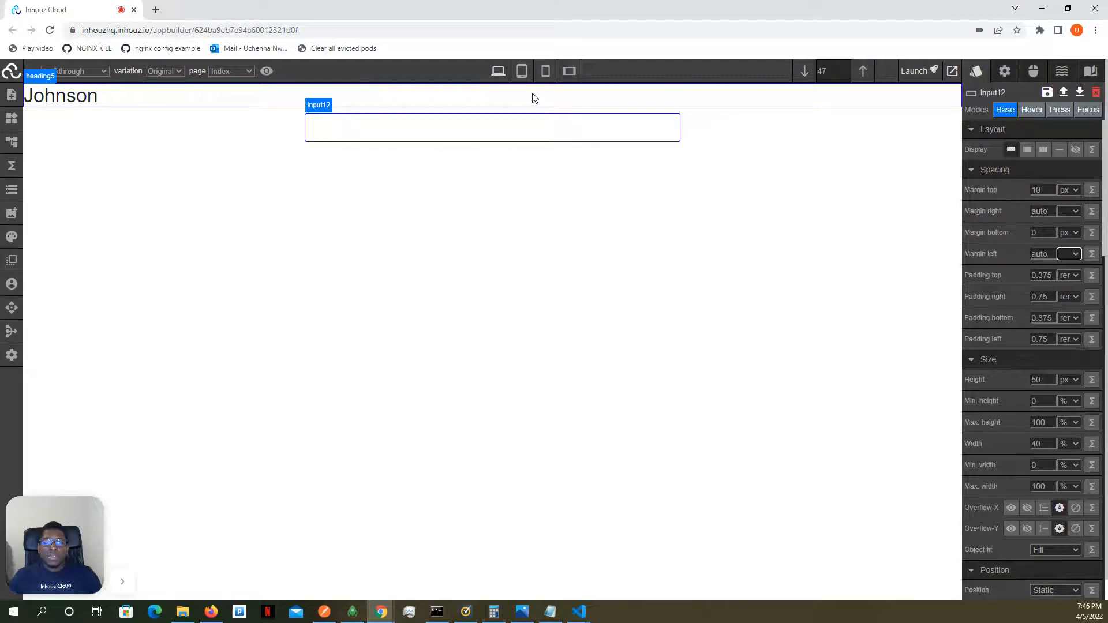
- Move the heading below the input element and set the input's bottom margin to 10 px
left_click_drag(531, 92, 529, 168)
left_click(459, 99)
left_click(1034, 232)
type("10")
- Bind the input element to the firstName app data field and append "is great" to the text inside it
left_click(554, 106)
left_click(1005, 70)
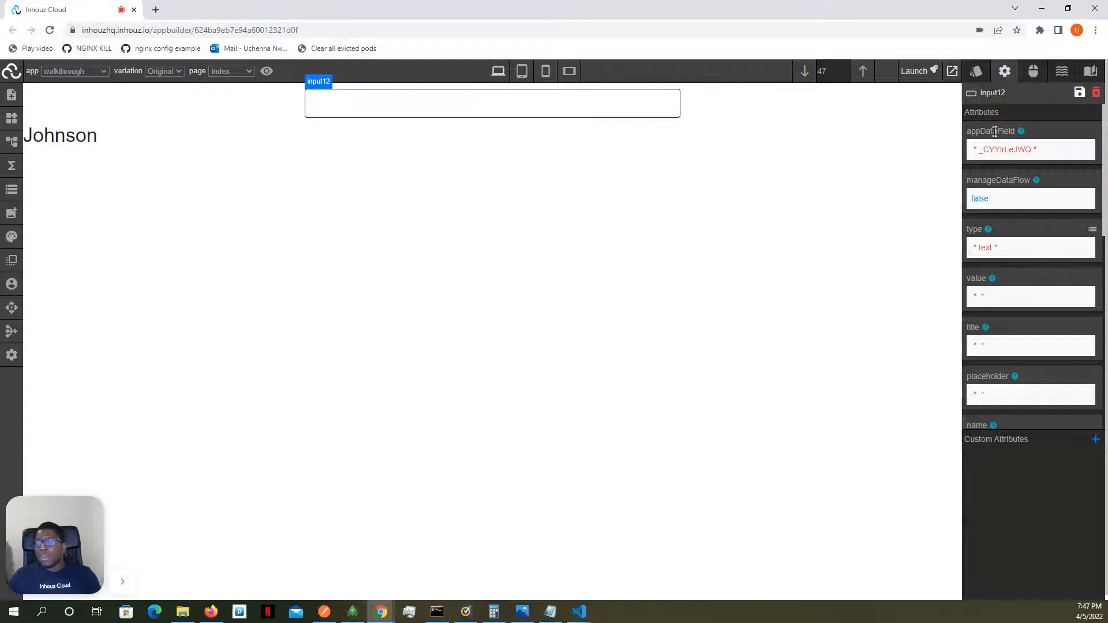
left_click(1023, 156)
double_click(1029, 175)
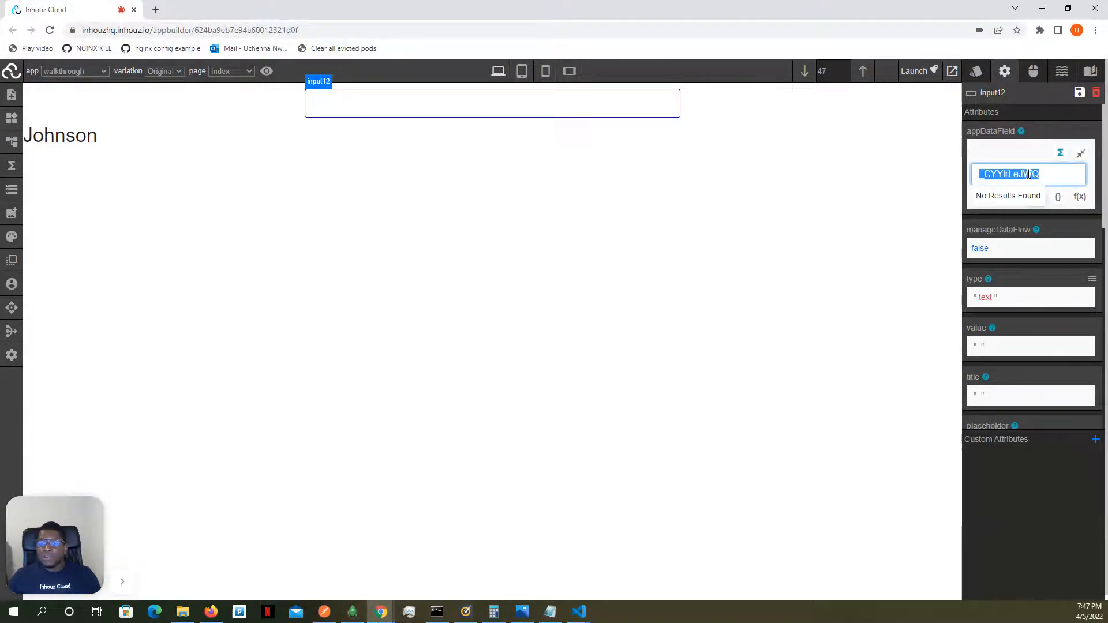
type("f")
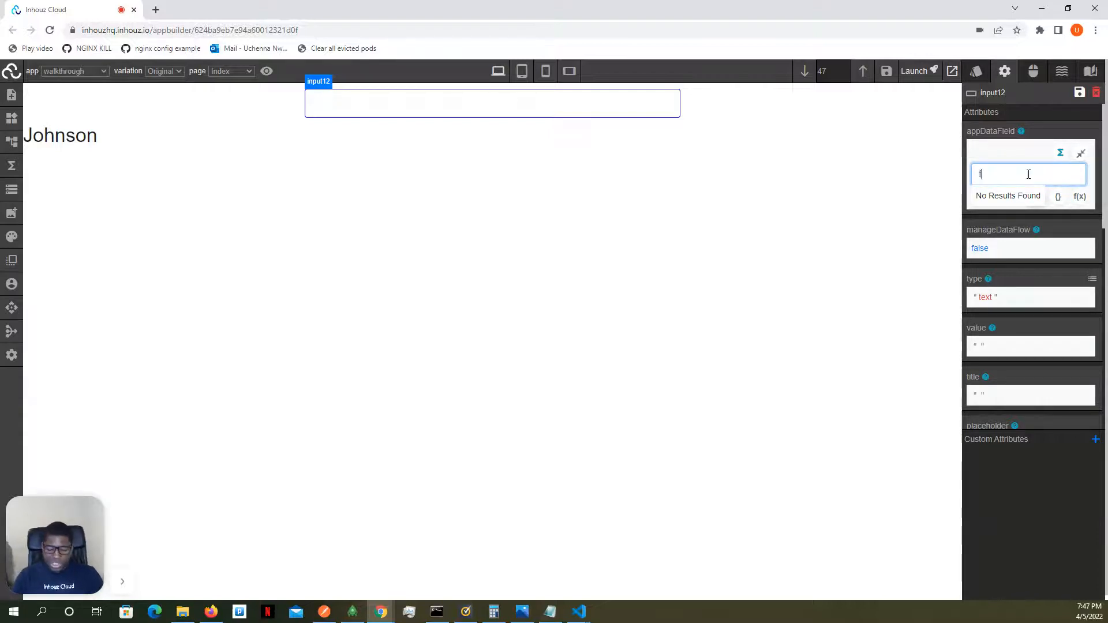
type("irstName")
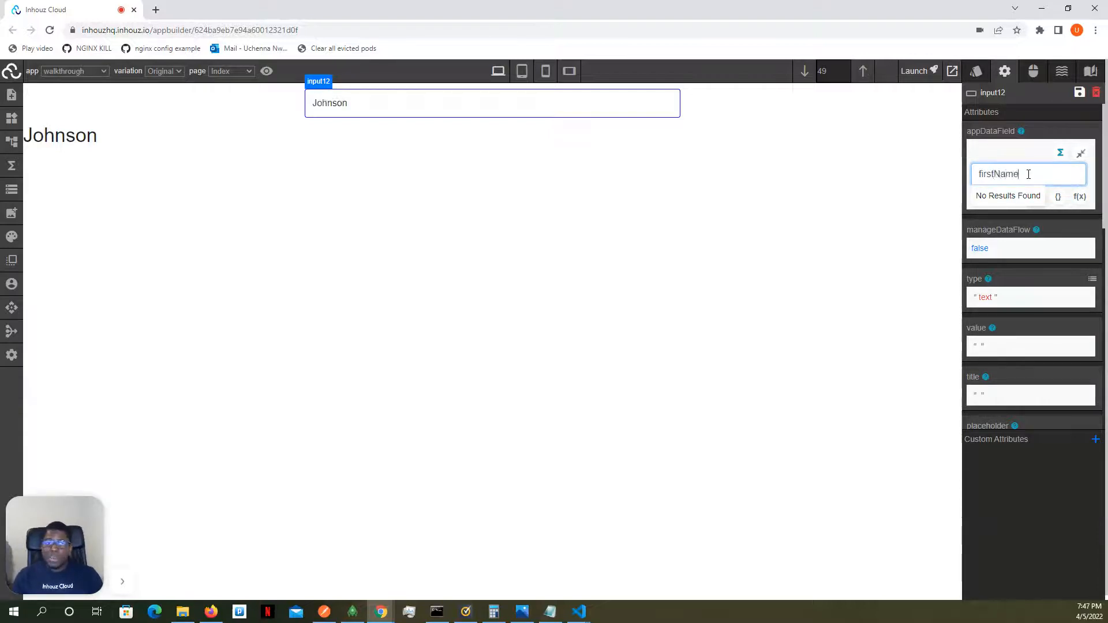
left_click(1081, 153)
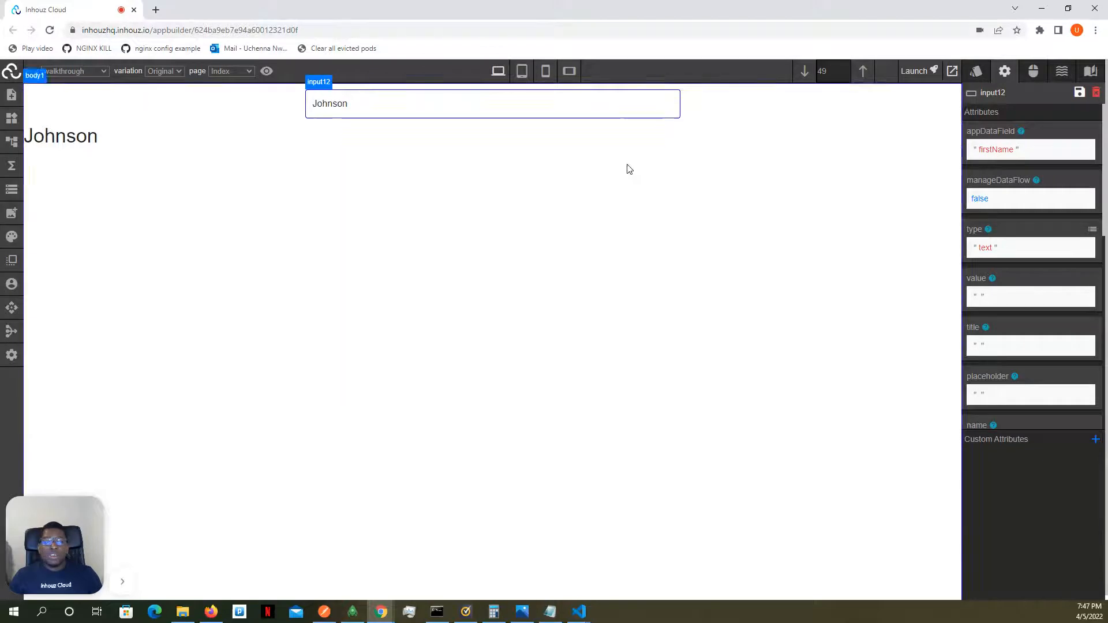
left_click(403, 105)
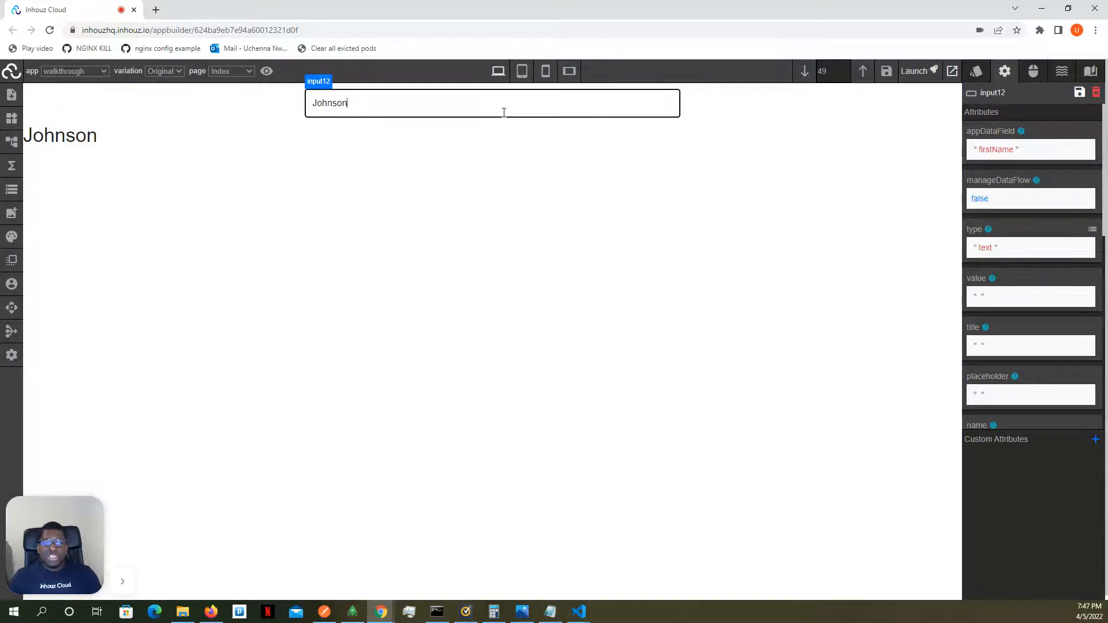
type("great")
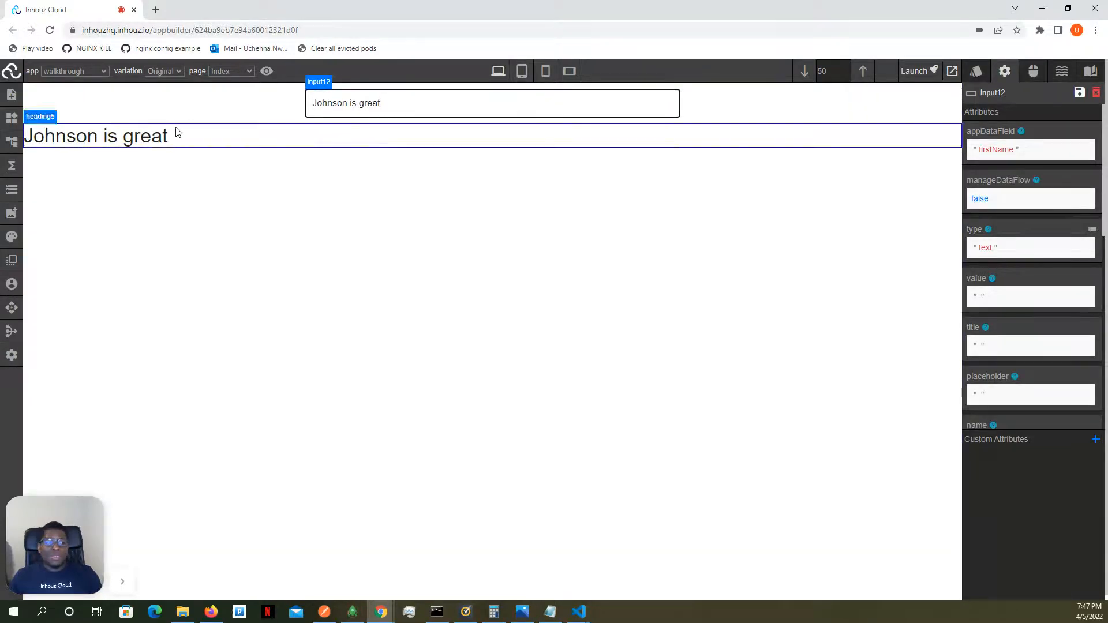
- Open the logic workflow of the walkthroughDemo function and examine the App_Data entry among its parameters
left_click(12, 167)
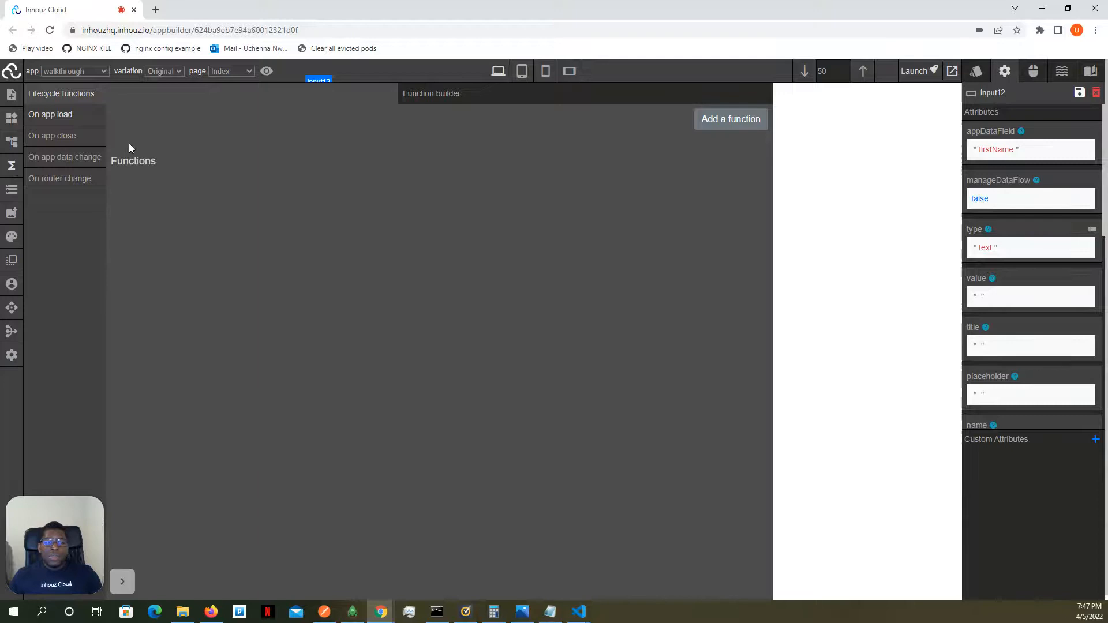
left_click(451, 99)
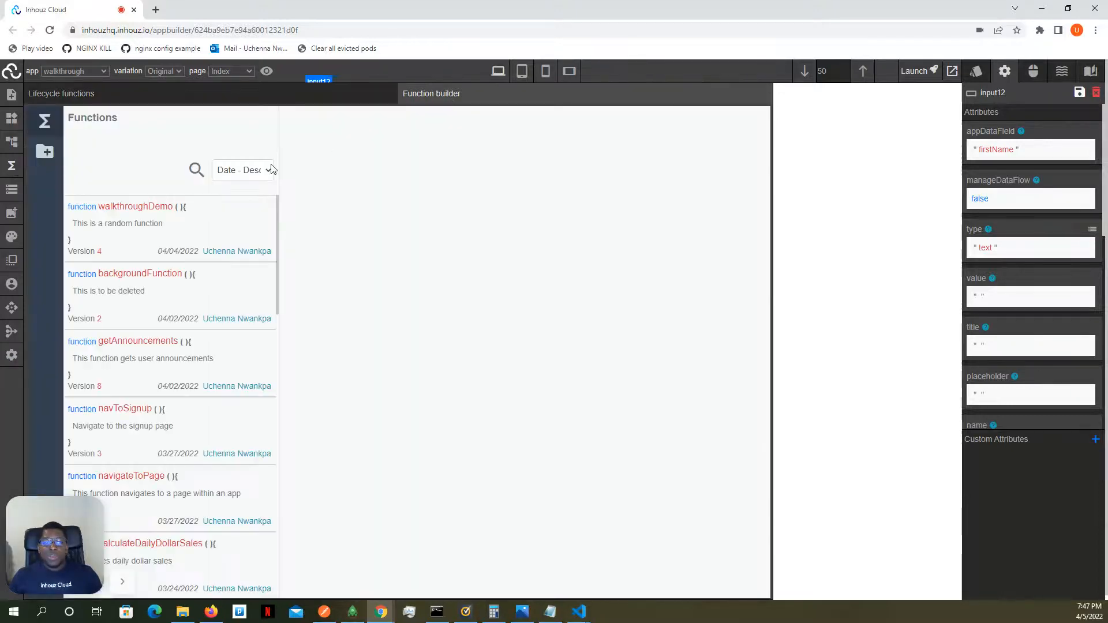
left_click(204, 216)
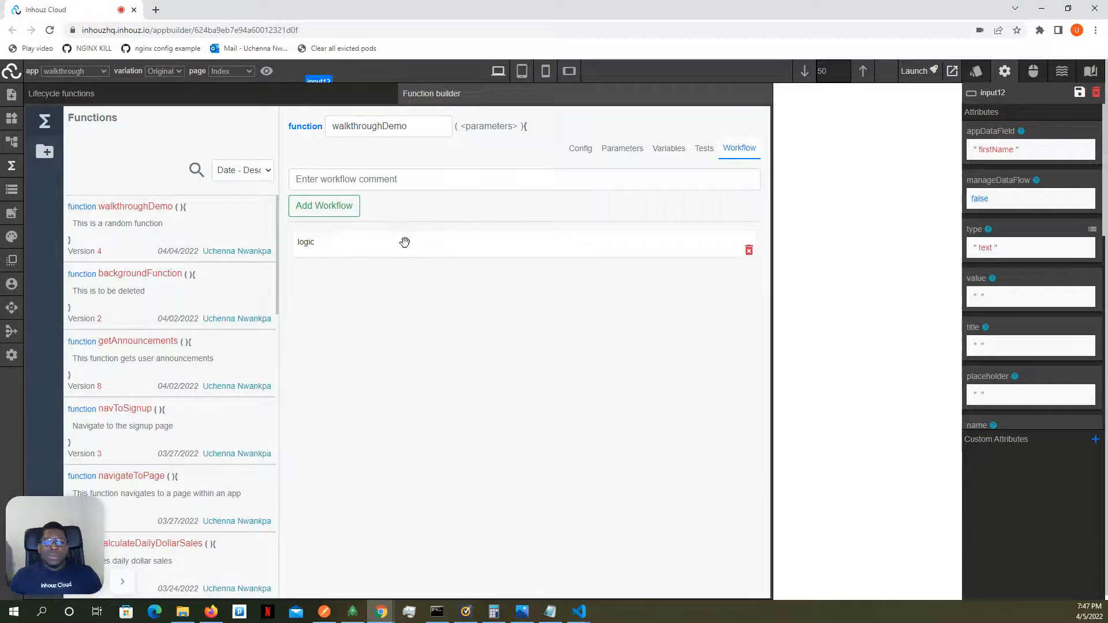
left_click(384, 250)
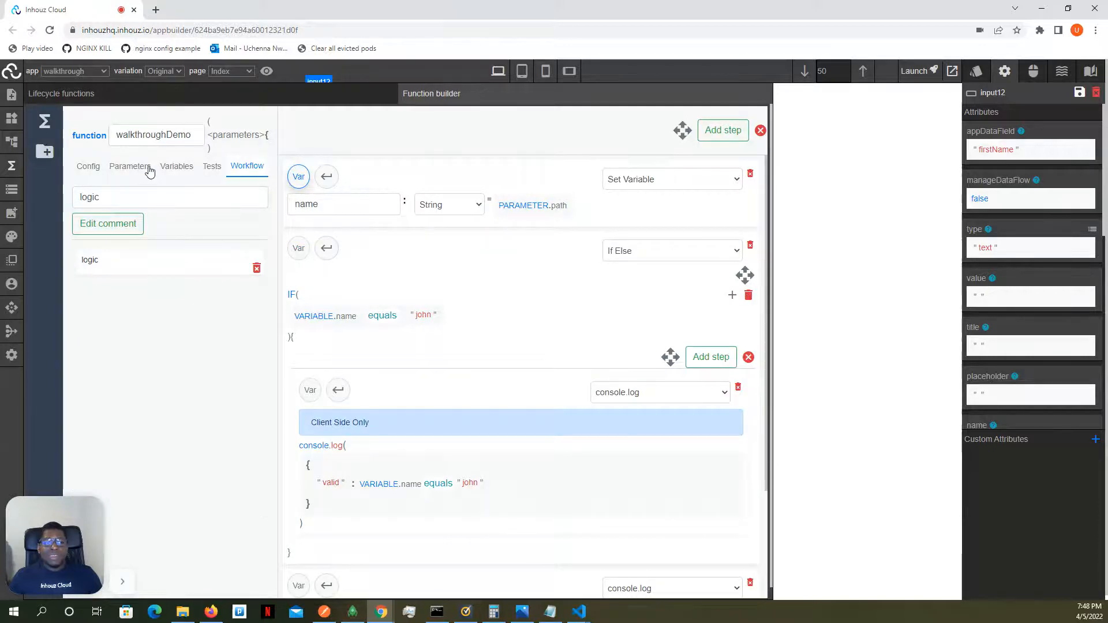
left_click(144, 175)
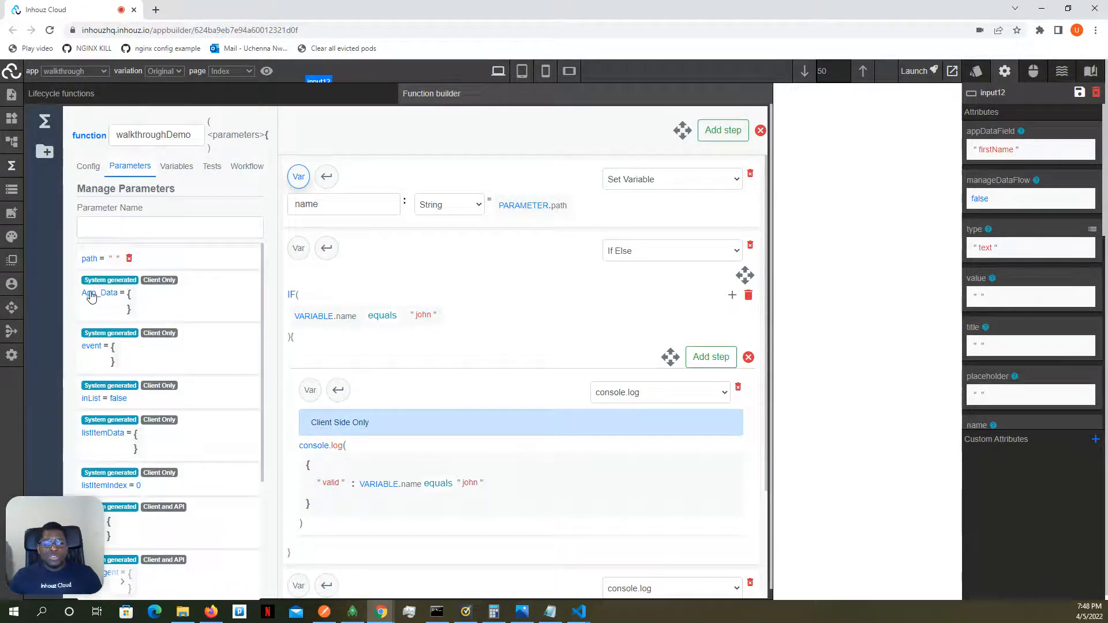
mouse_move(91, 296)
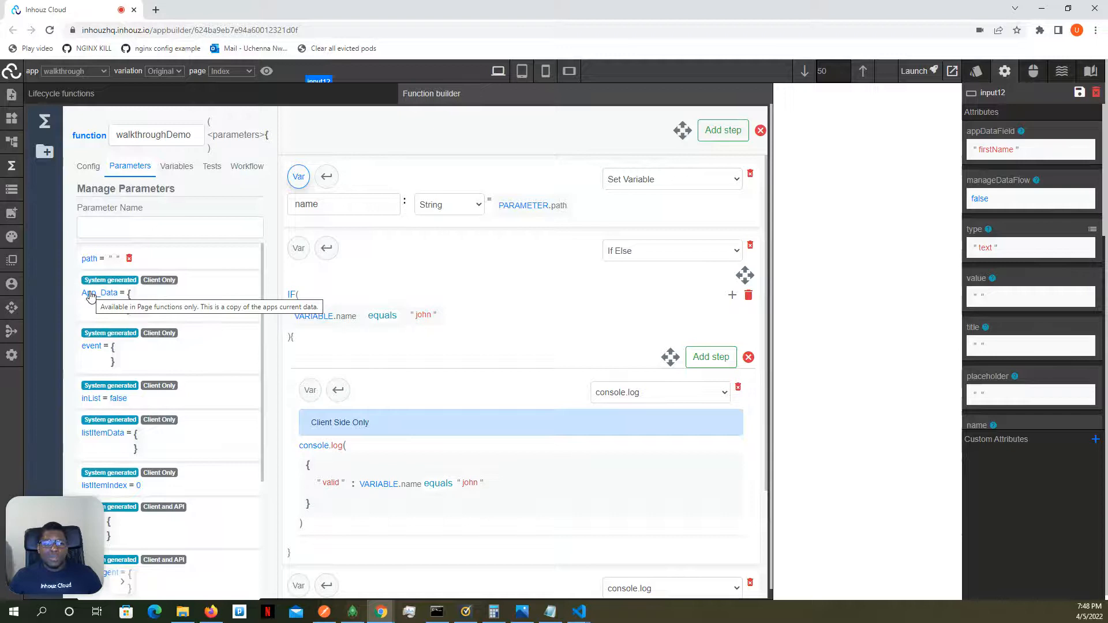
left_click(11, 166)
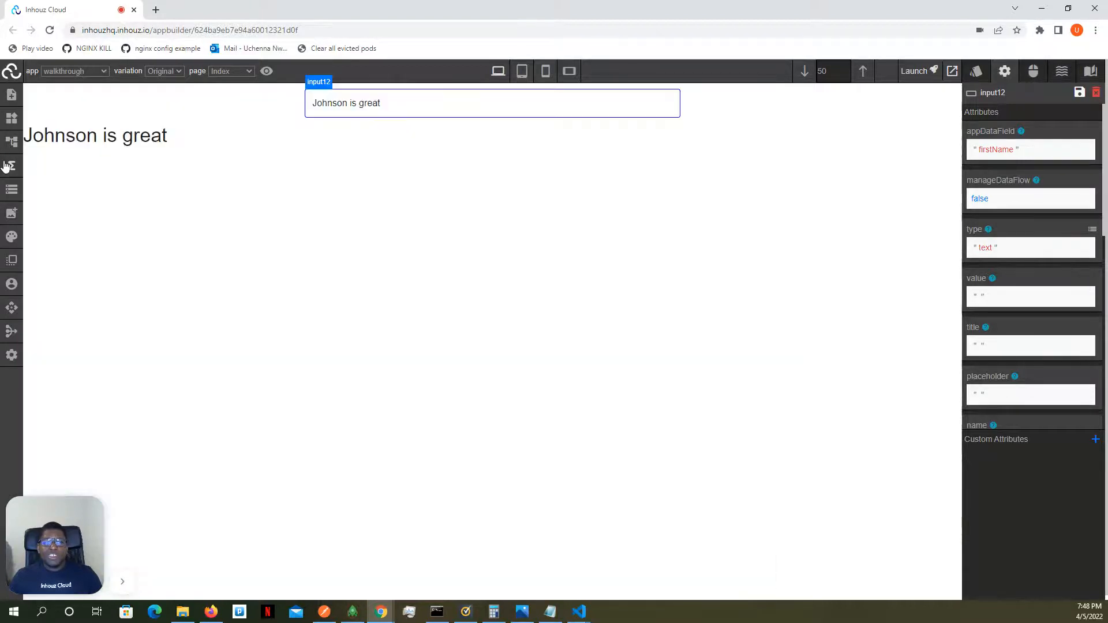
- Open the live app data JSON and examine the user object and its isAuthenticated entry under appSettings
left_click(12, 118)
left_click(9, 196)
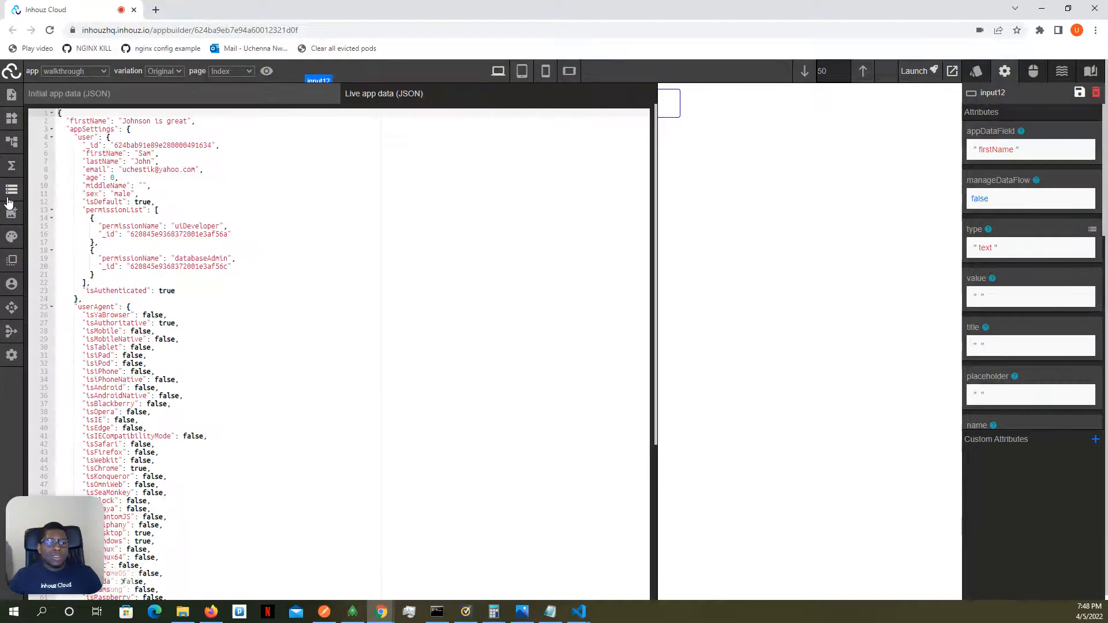
double_click(85, 131)
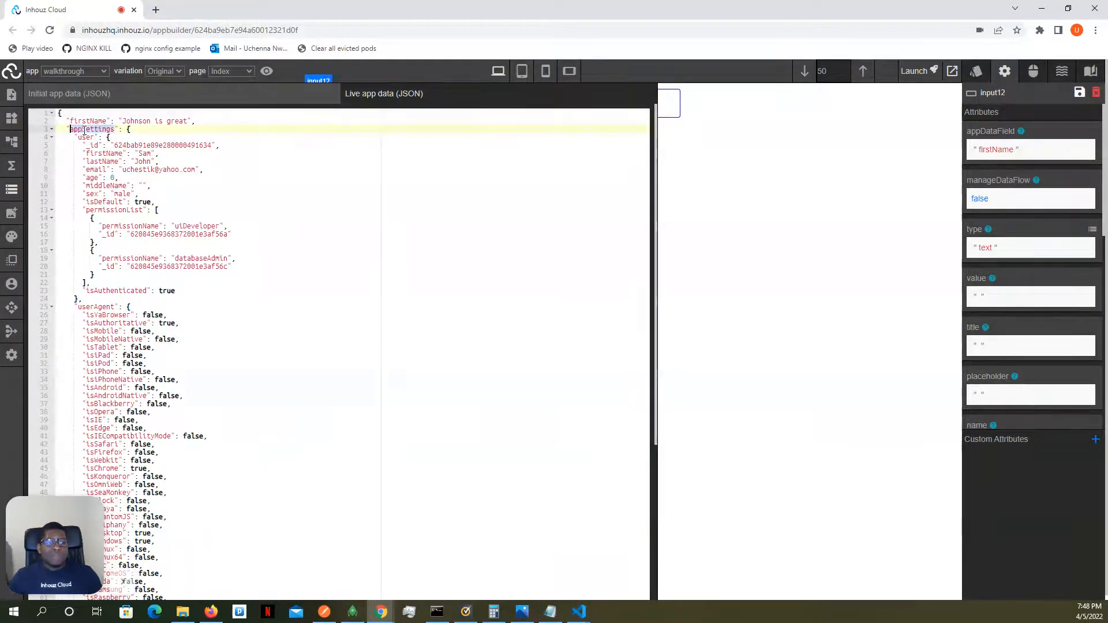
double_click(85, 137)
double_click(112, 291)
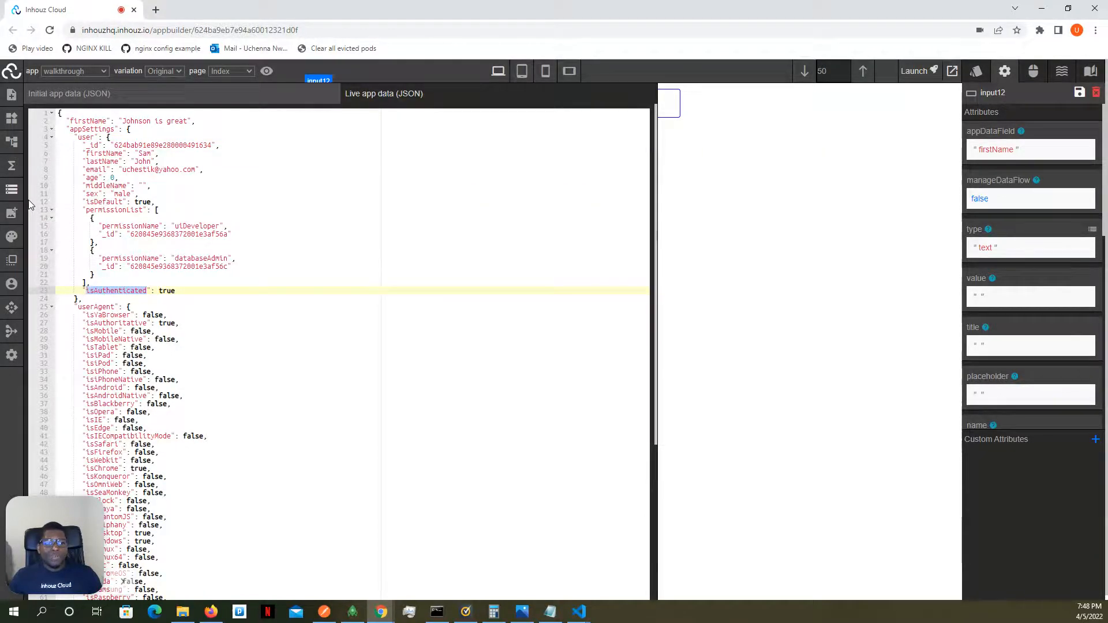
left_click_drag(25, 527, 643, 473)
left_click(741, 527)
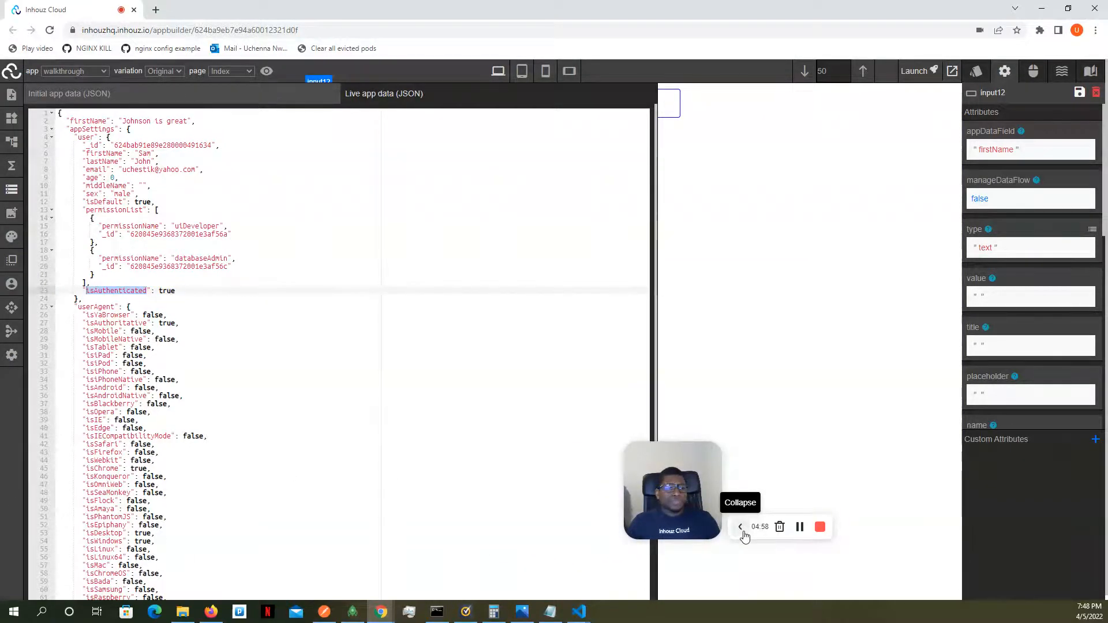
left_click(742, 529)
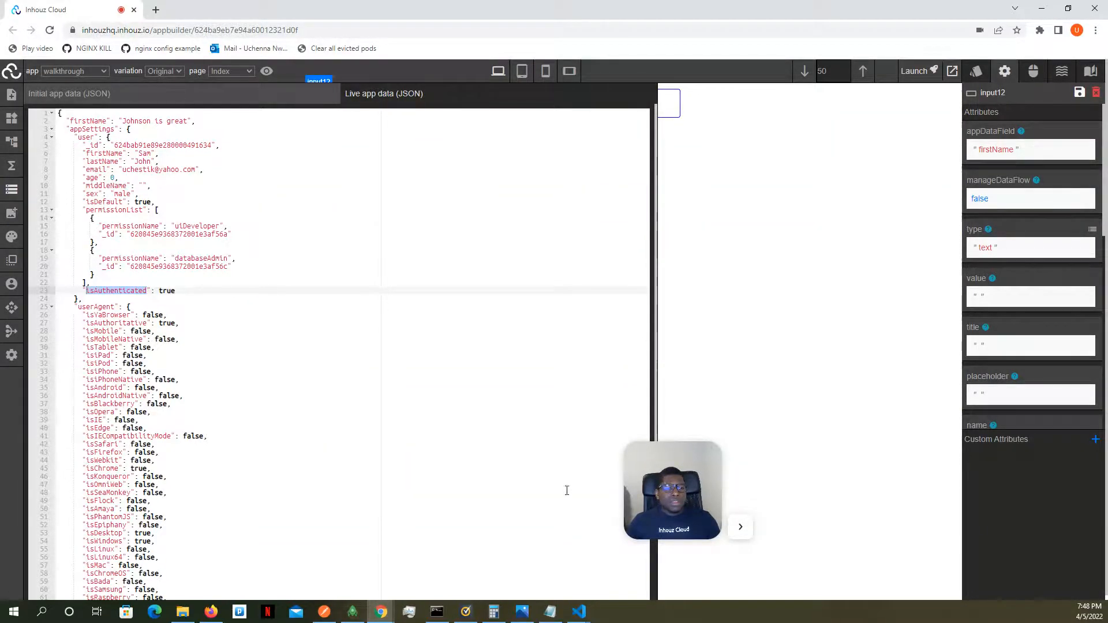
- Highlight the user object under appSettings and open the details of the matching sample user
double_click(84, 129)
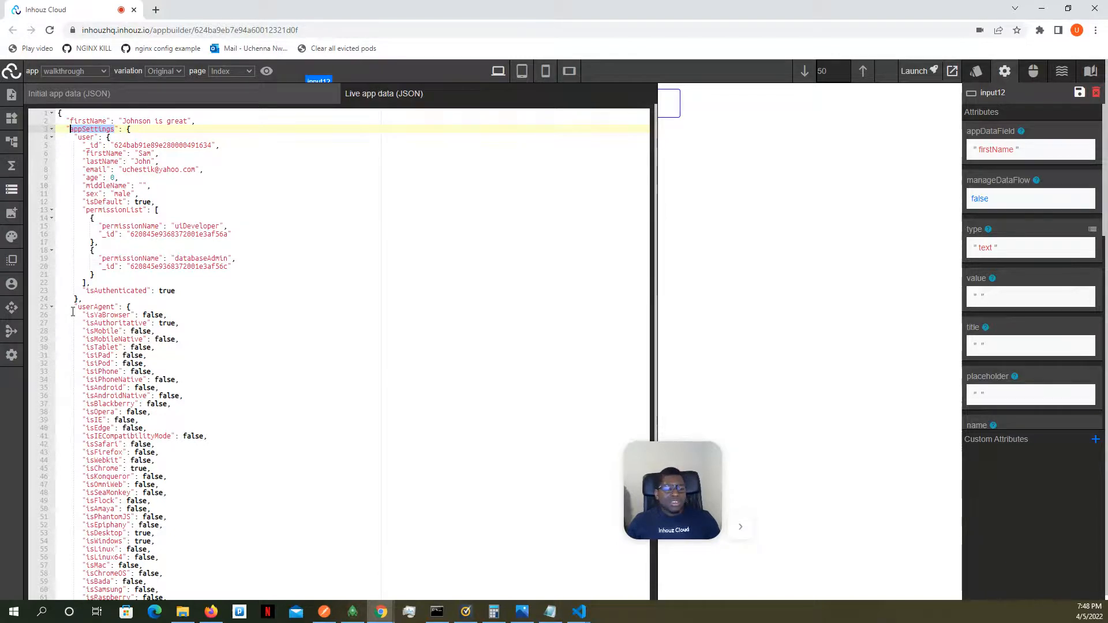
left_click_drag(80, 299, 75, 137)
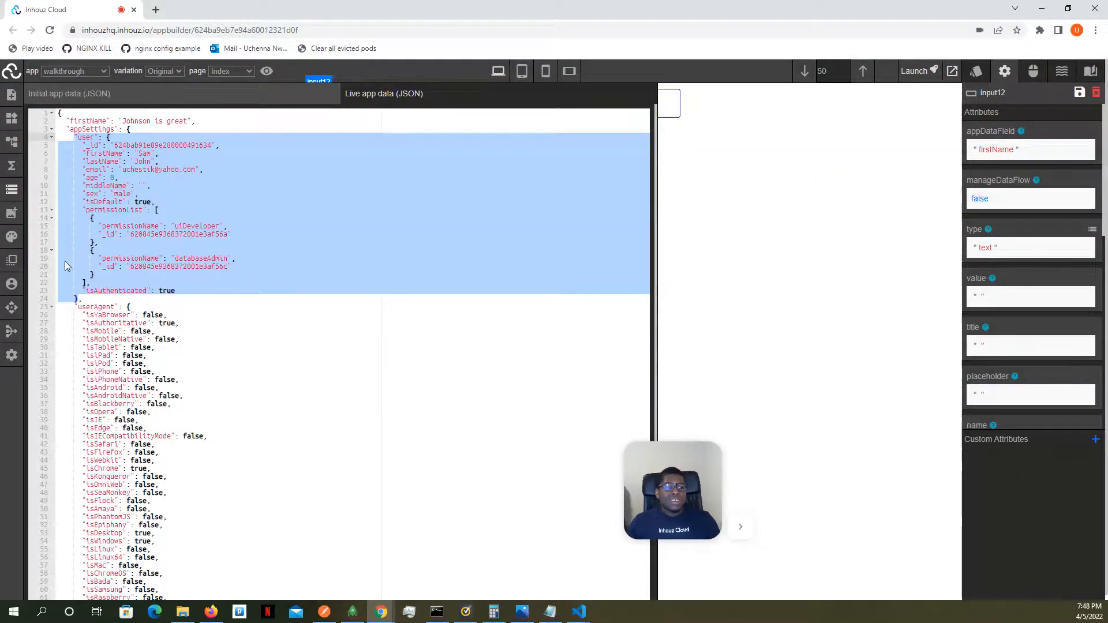
left_click(11, 290)
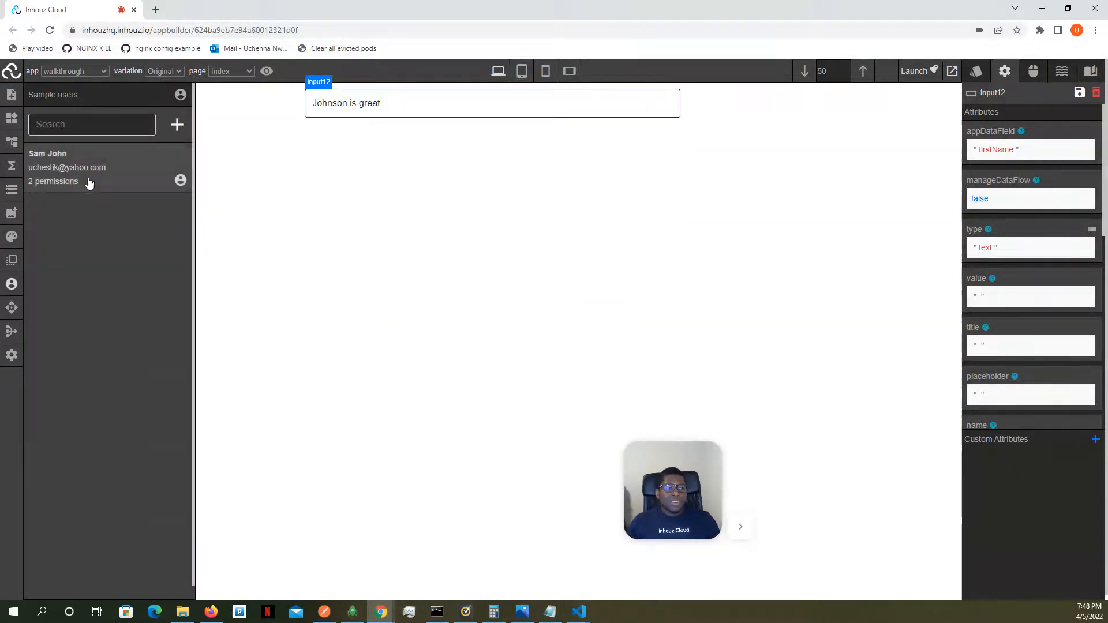
left_click(99, 168)
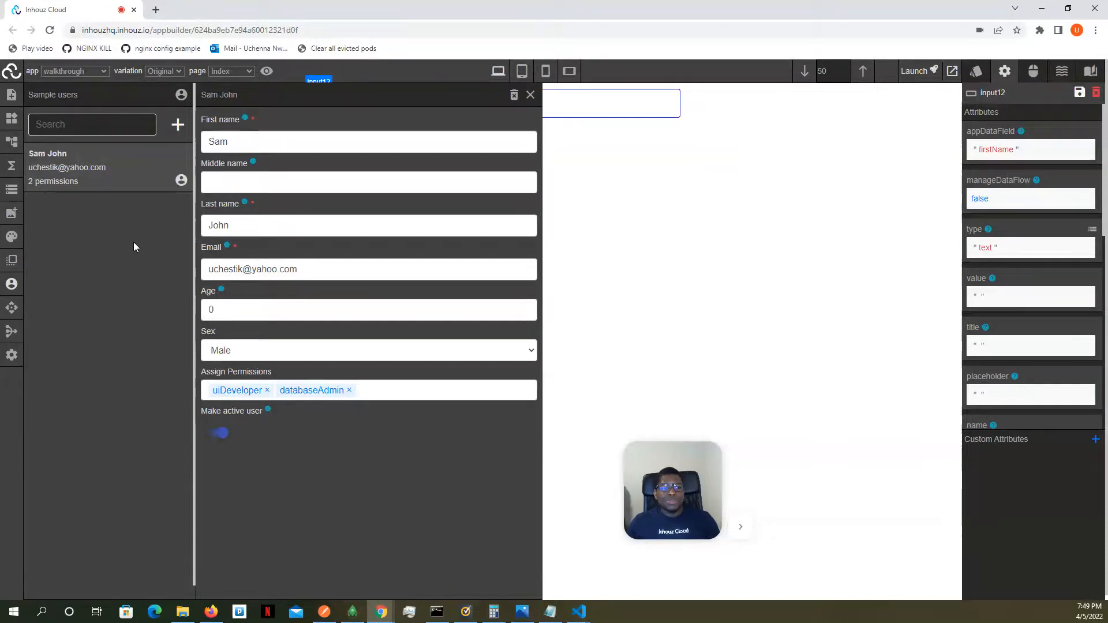
- Reopen the live app data and examine appSettings from the userAgent object down to the lang and deviceMode entries
left_click(9, 192)
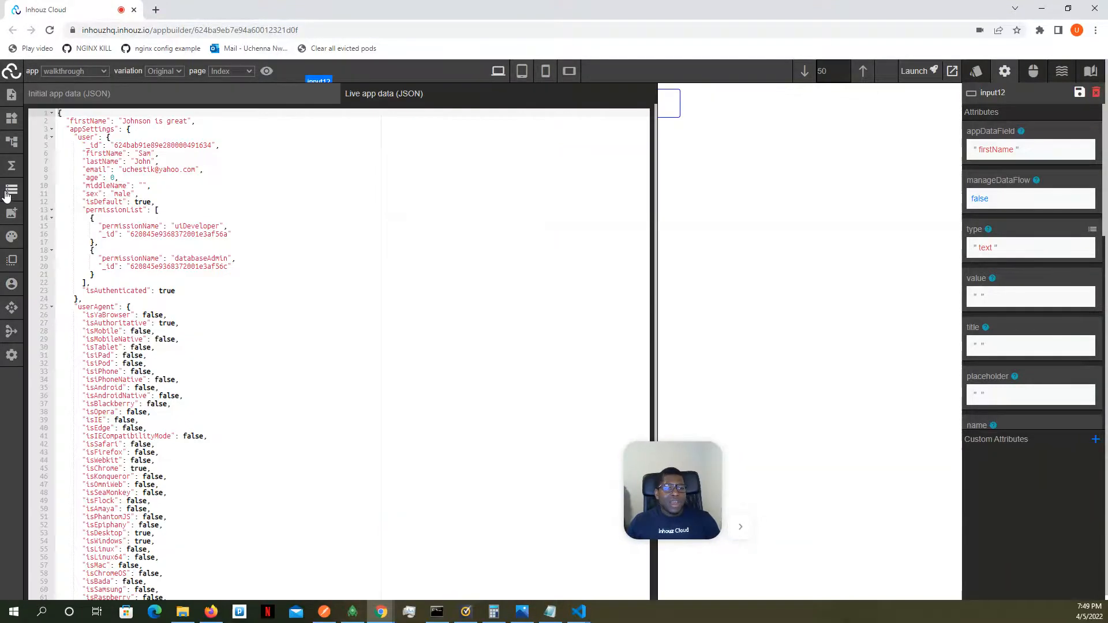
double_click(77, 131)
scroll(90, 211, "down", 5)
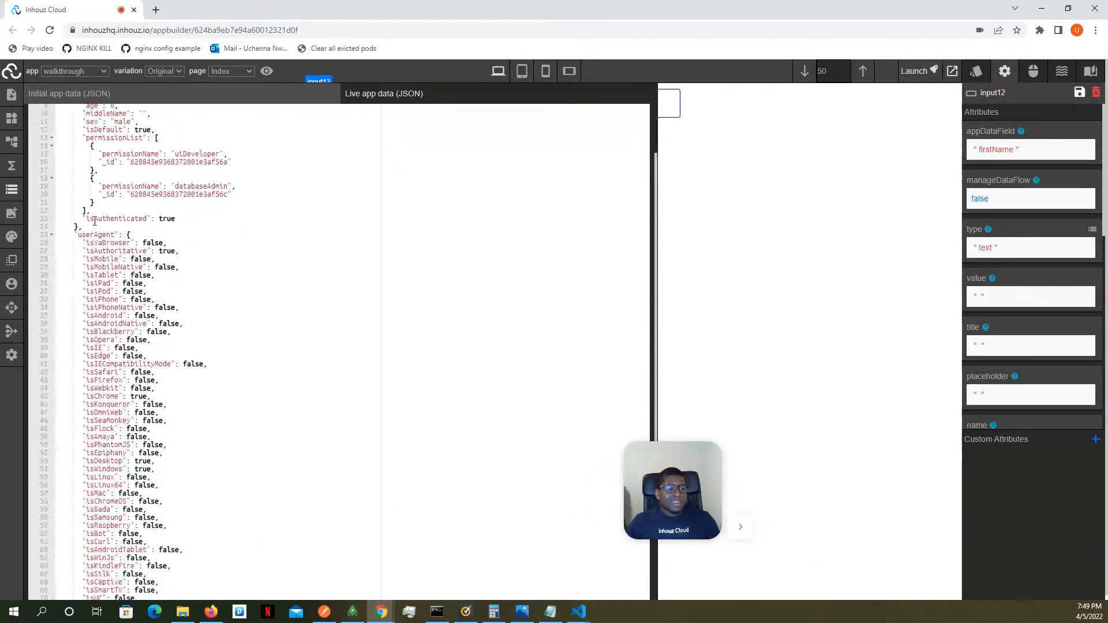
scroll(92, 213, "up", 5)
scroll(94, 216, "up", 2)
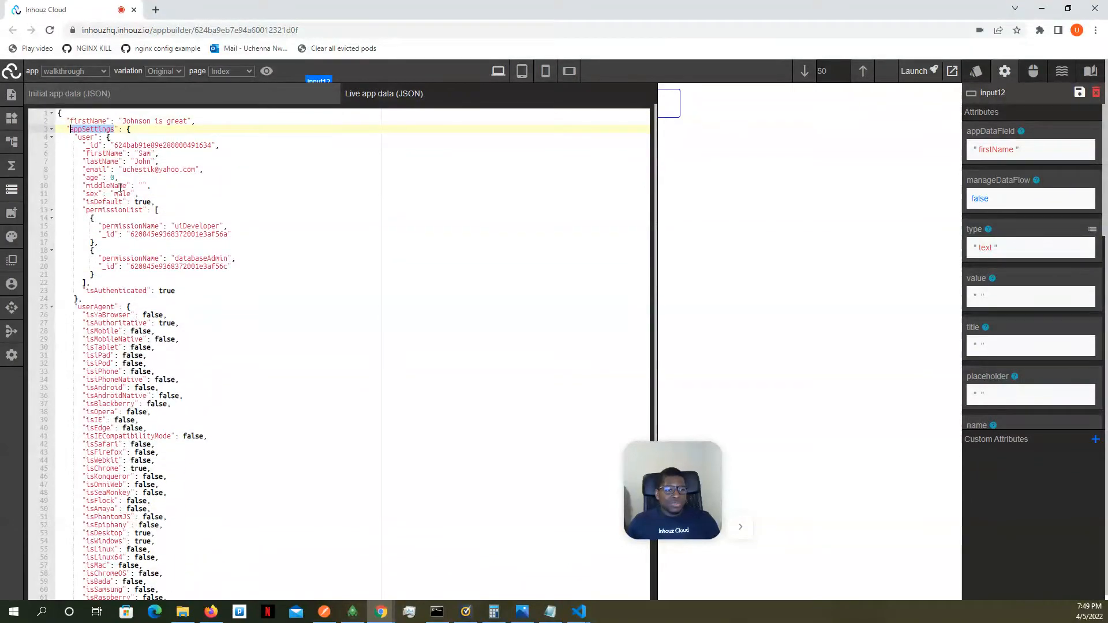
scroll(97, 199, "down", 4)
double_click(96, 195)
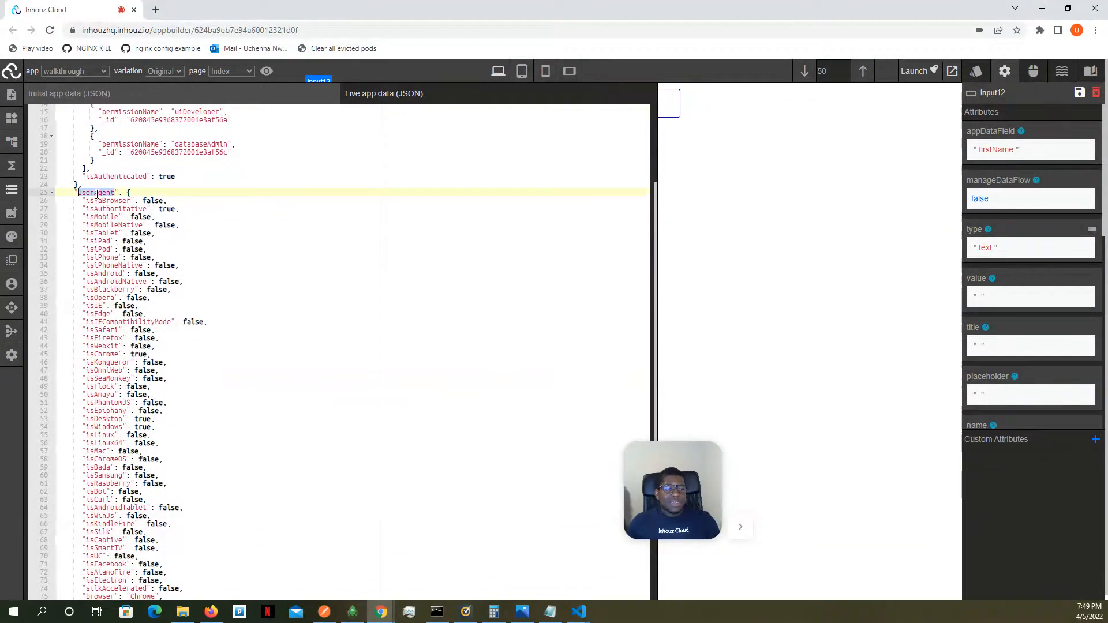
scroll(99, 346, "down", 4)
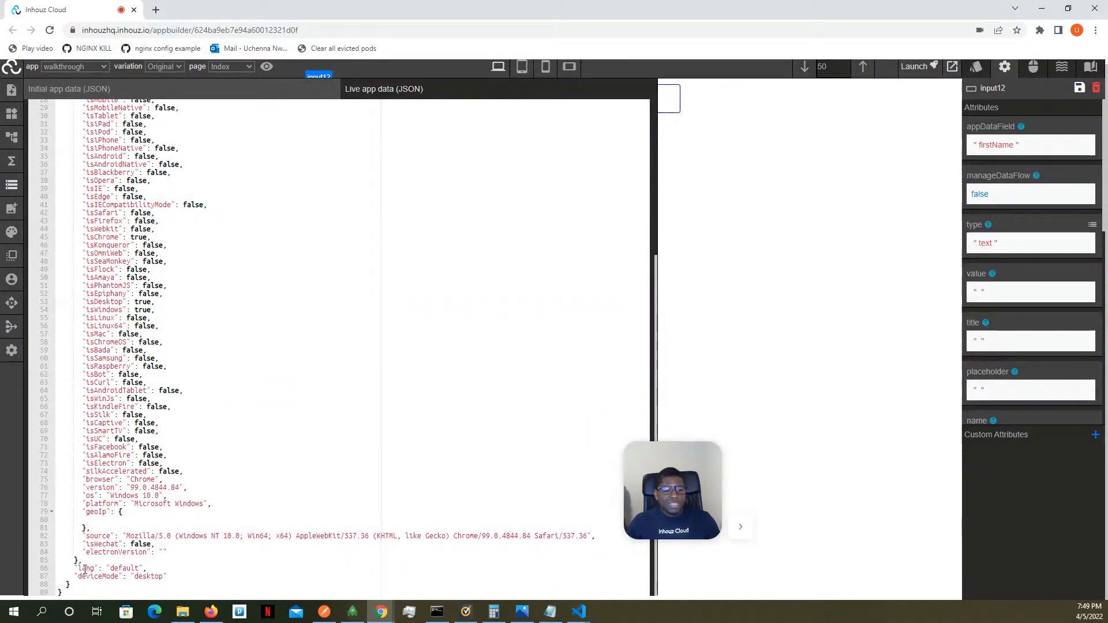
- Preview the page in tablet mode to check deviceMode in the live app data, and return to the desktop preview
left_click(522, 72)
scroll(281, 325, "down", 9)
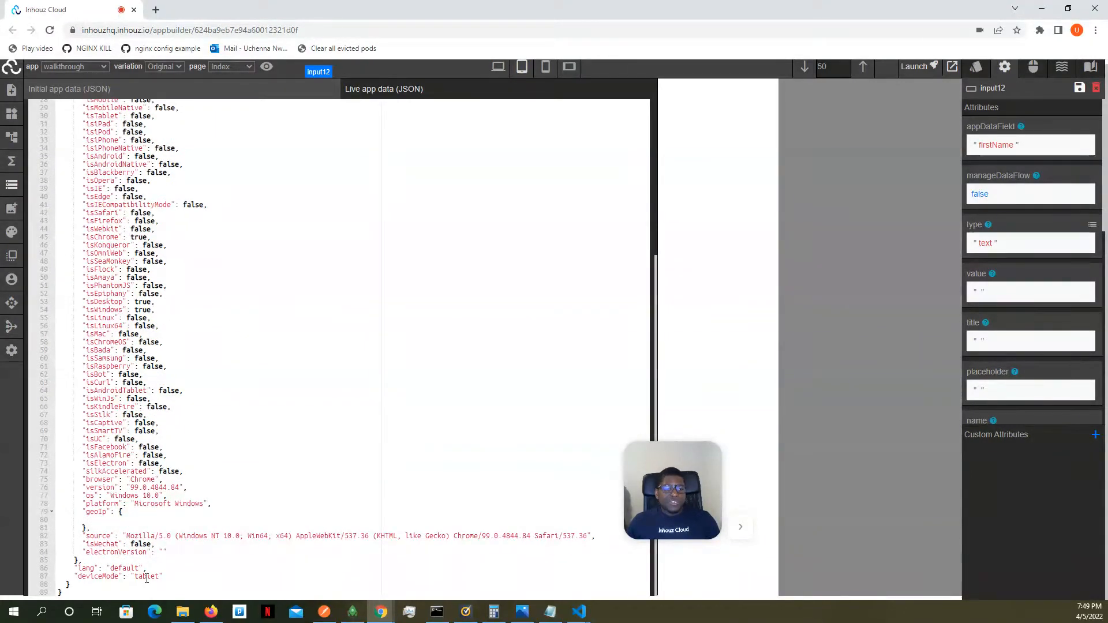
scroll(146, 578, "up", 9)
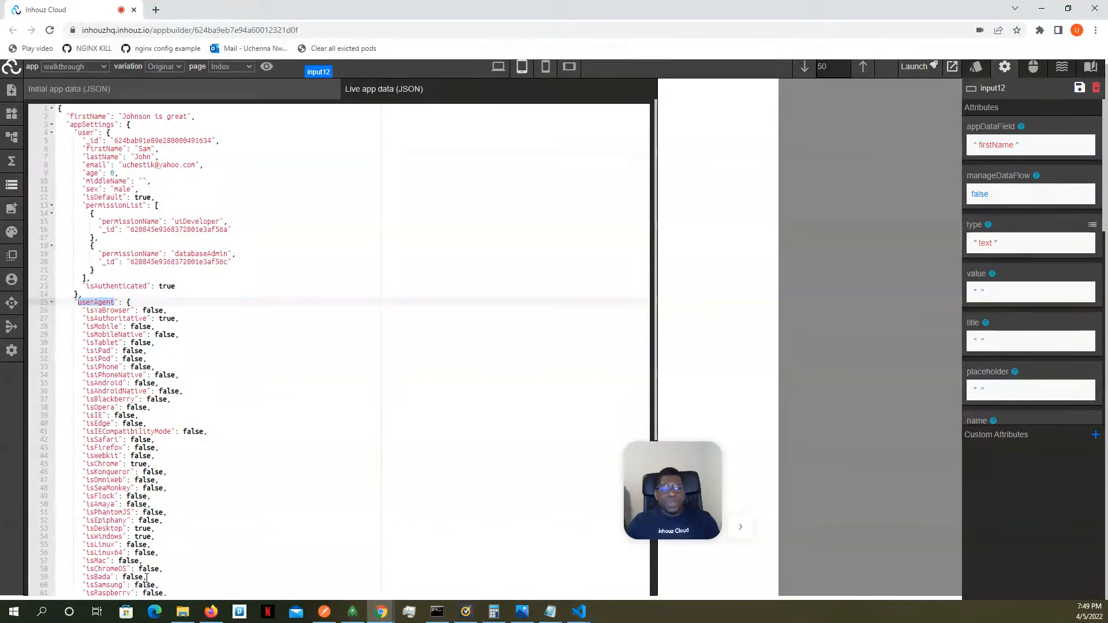
left_click(8, 186)
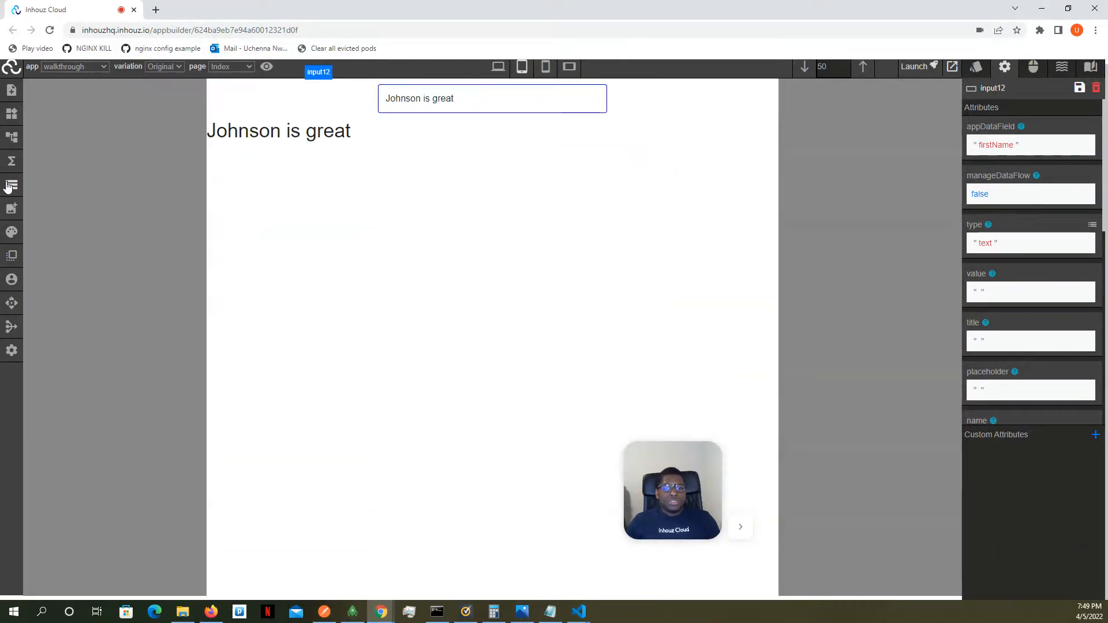
left_click(506, 71)
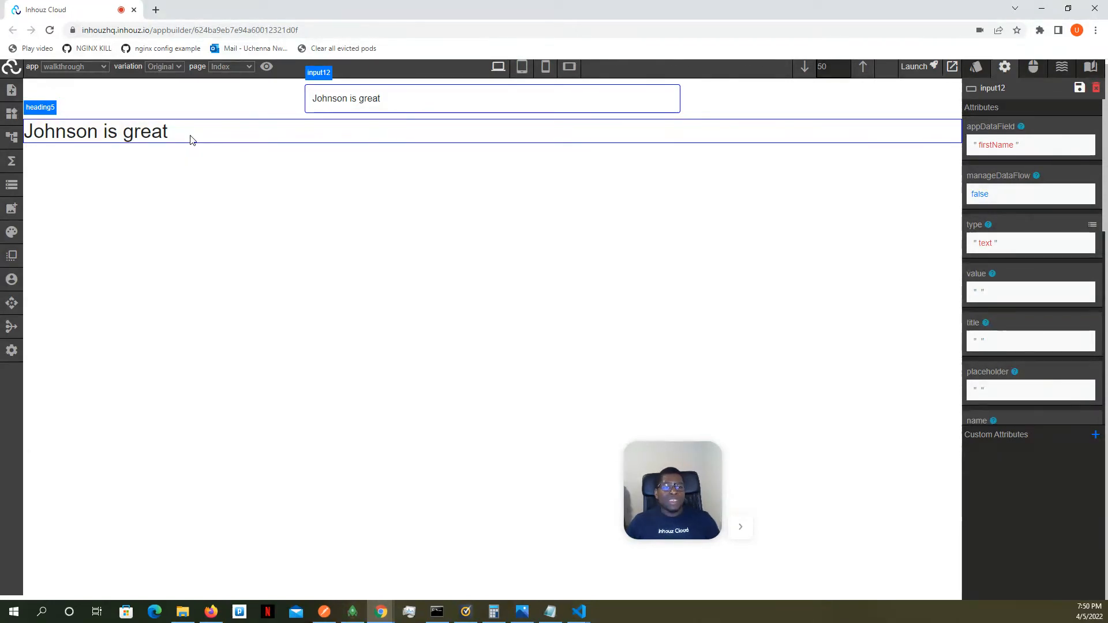
left_click_drag(674, 490, 56, 541)
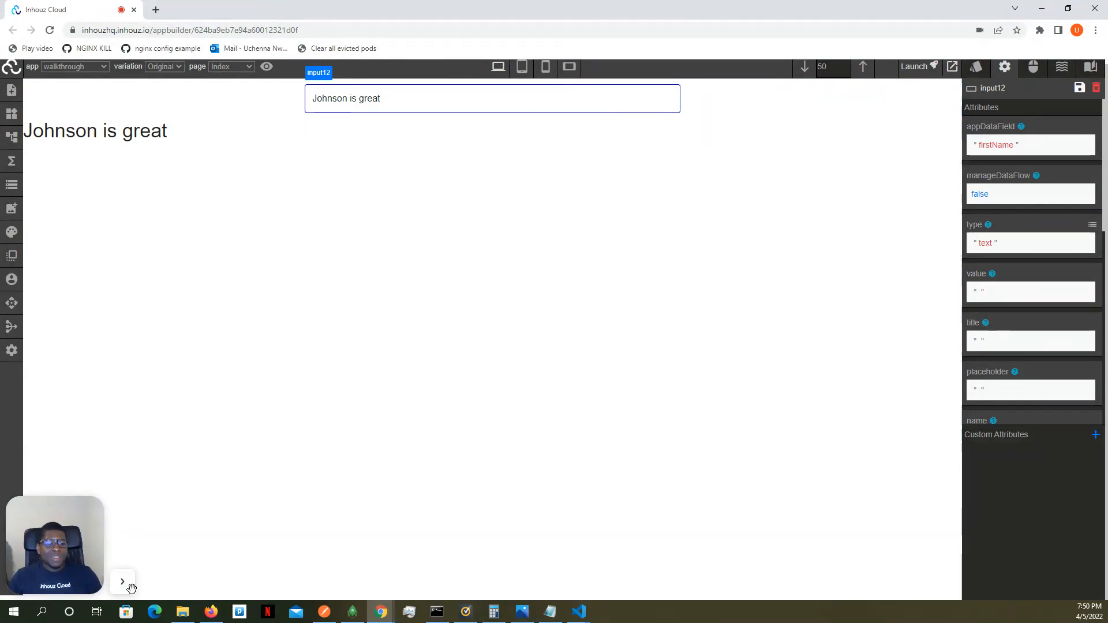